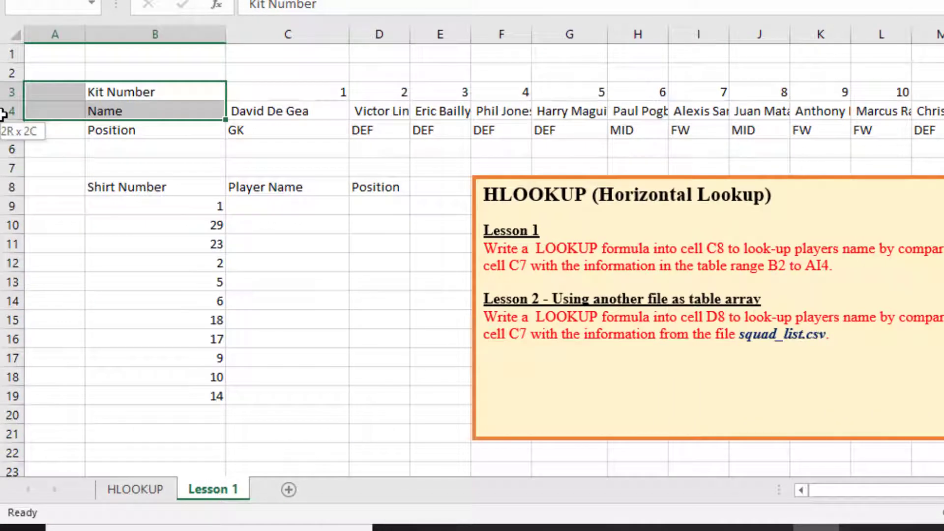
Enter the title Manchester United in cell B2, above the Kit Number row.
left_click(160, 69)
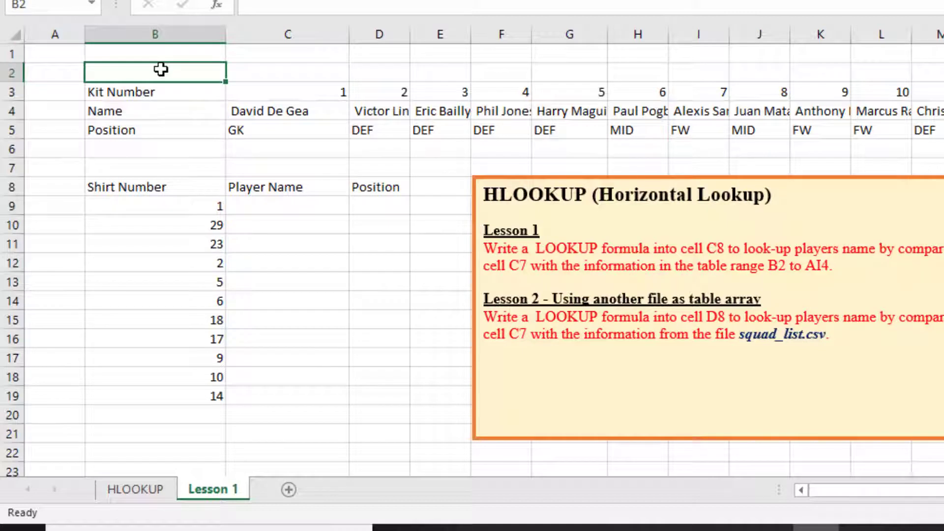
type("Manche")
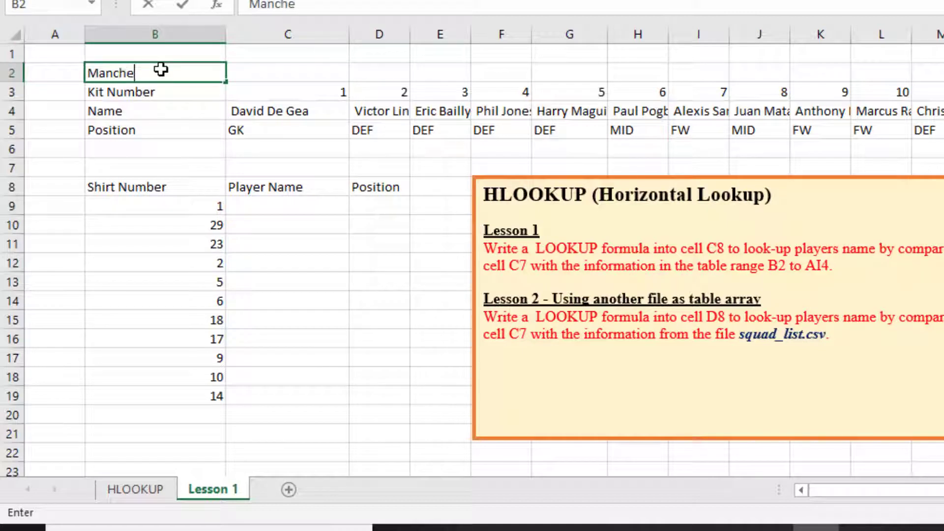
type("ster Uni")
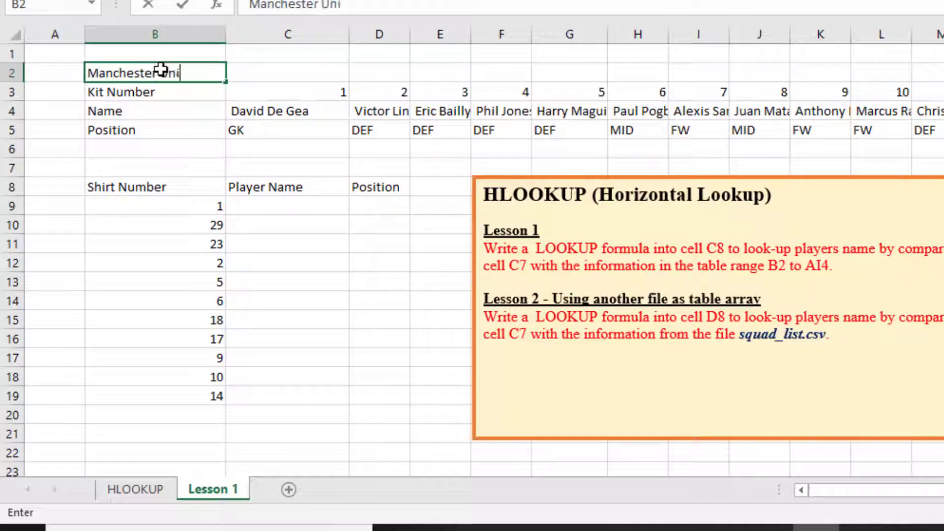
type("ted")
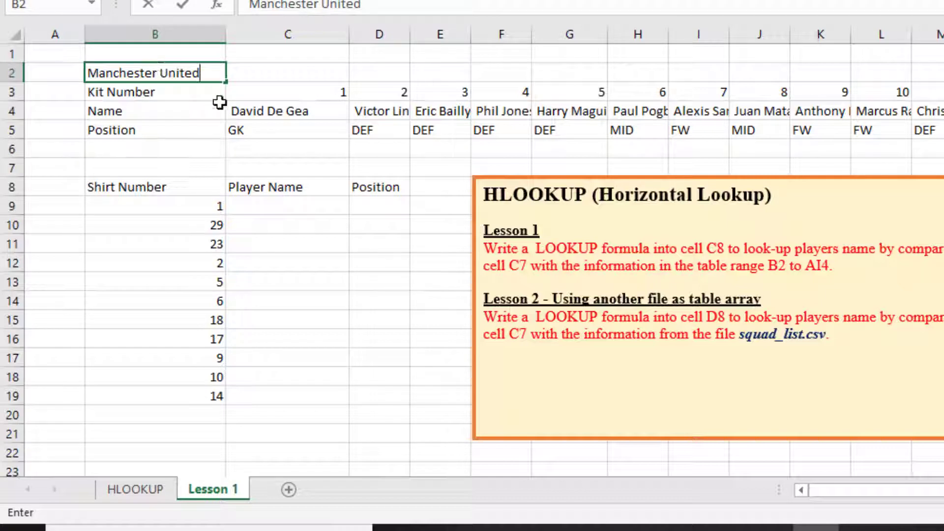
left_click(255, 131)
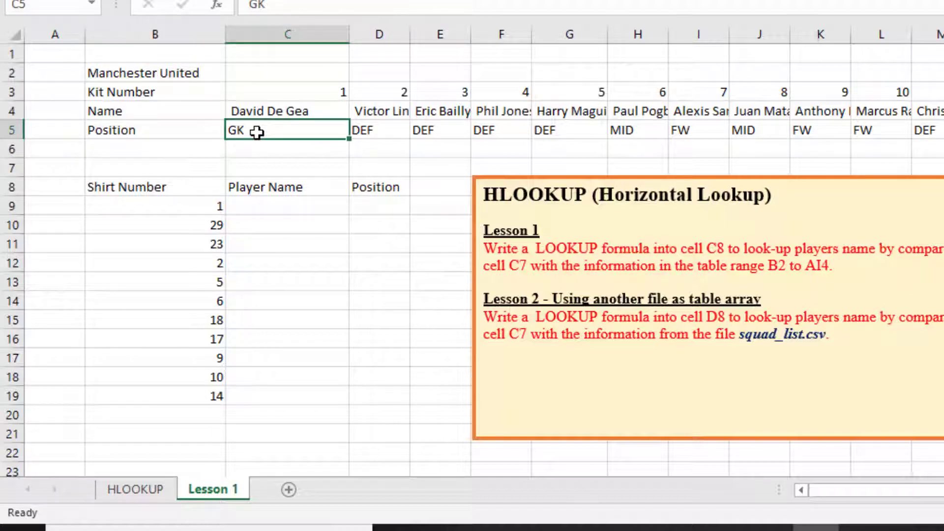
Examine the empty Player Name and Position columns against the Kit Number, Name and Position rows of the squad table.
left_click(281, 208)
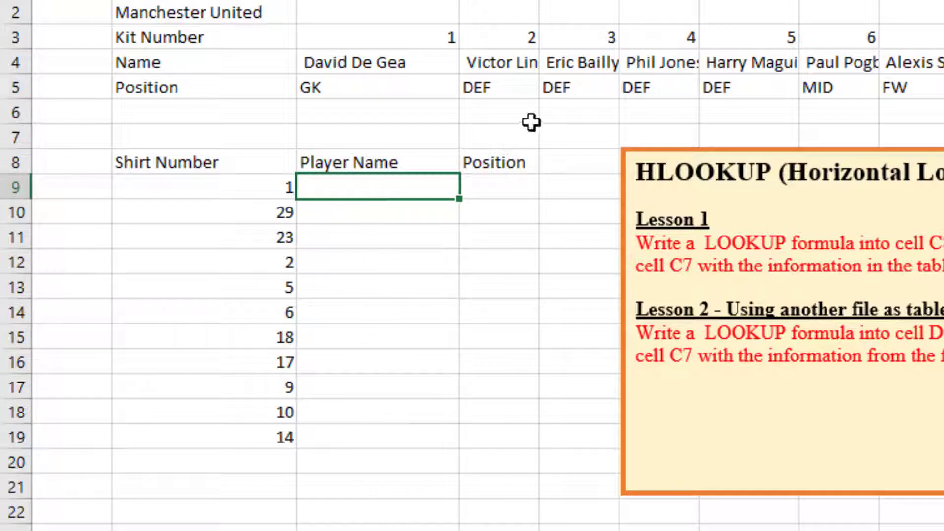
left_click_drag(502, 190, 517, 441)
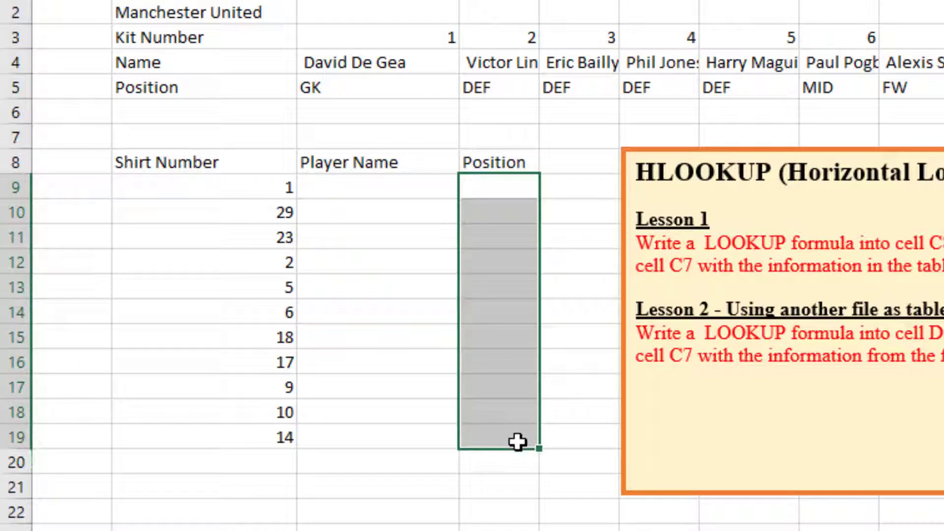
left_click_drag(350, 187, 398, 442)
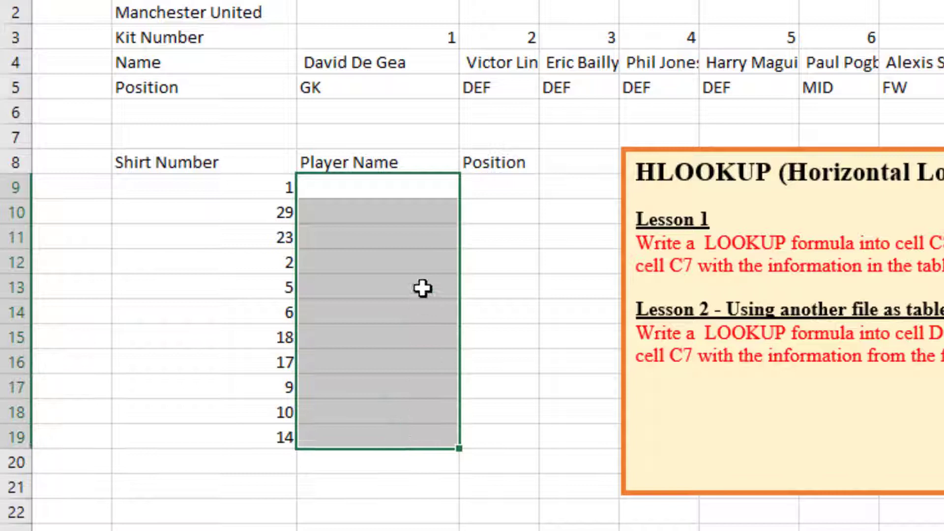
left_click(415, 182)
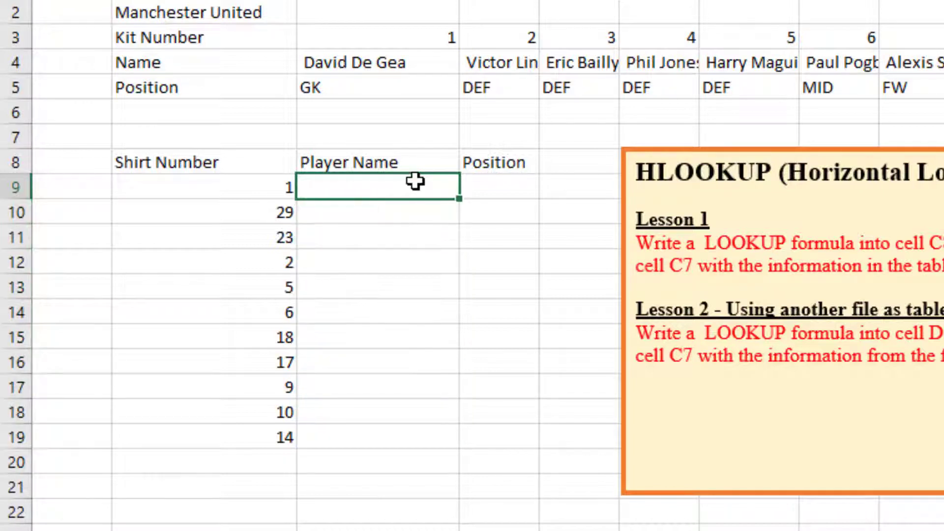
left_click(355, 60)
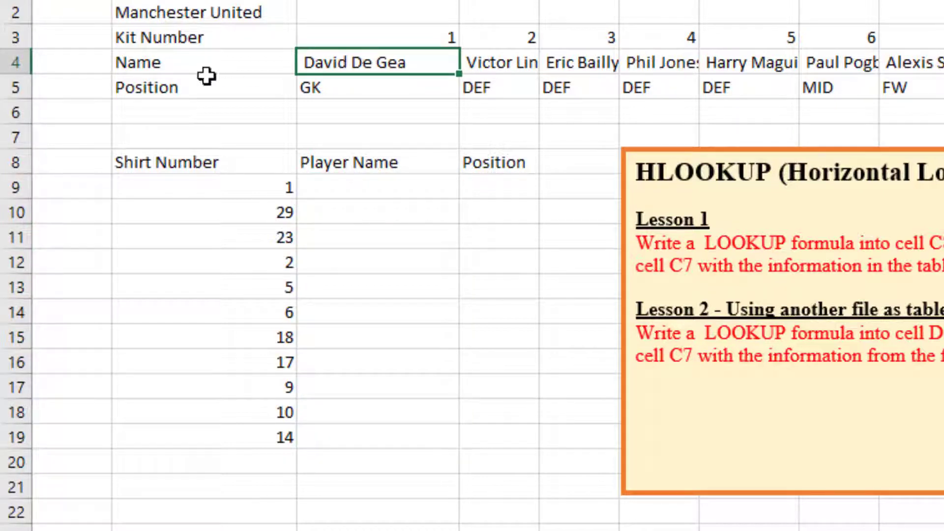
left_click(164, 37)
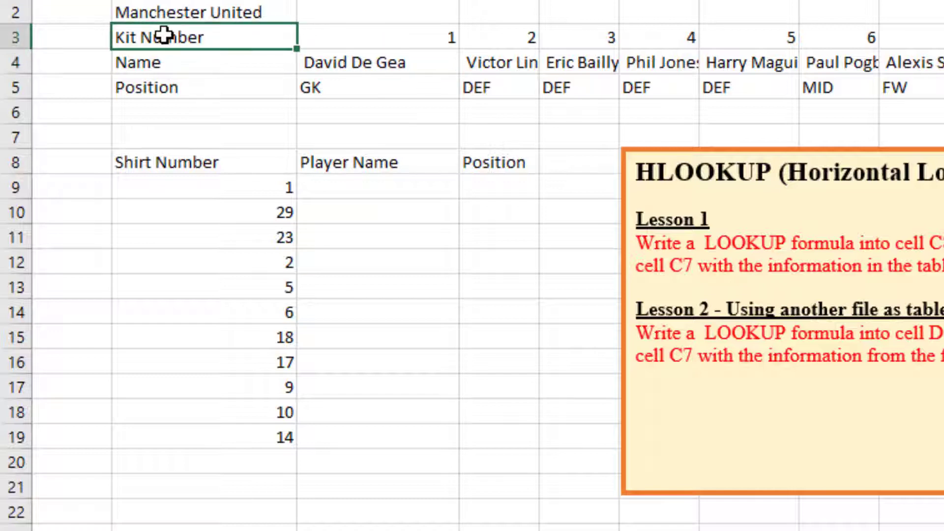
left_click(154, 88)
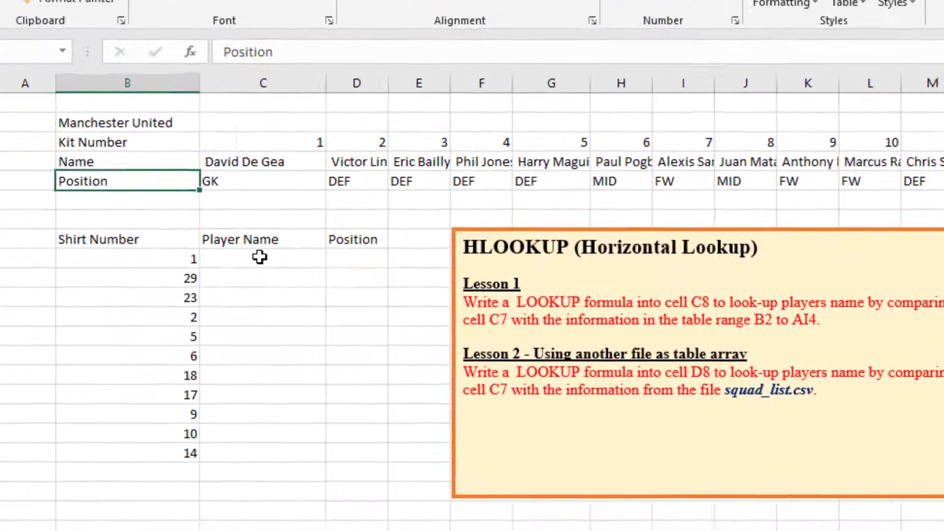
left_click(286, 261)
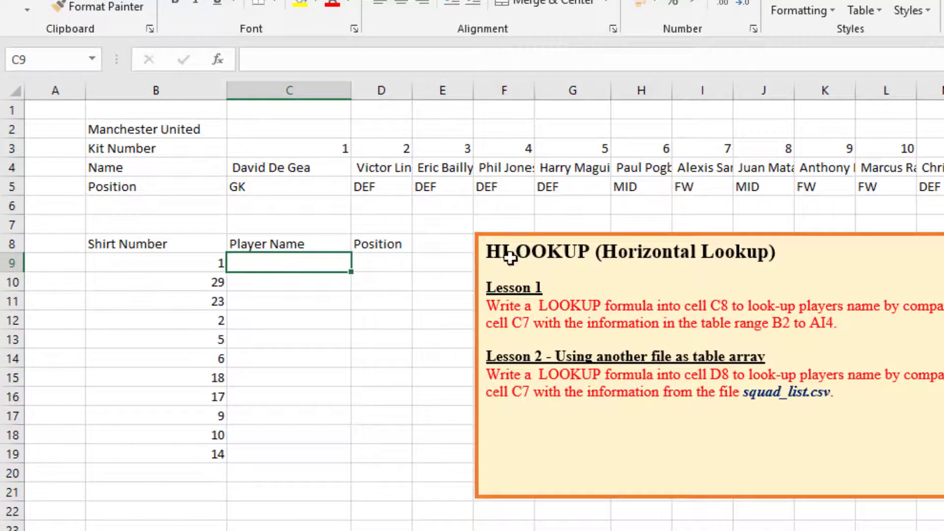
Correct the formula cells named in the instruction text box to C9 for Lesson 1 and D9 for Lesson 2.
left_click(727, 306)
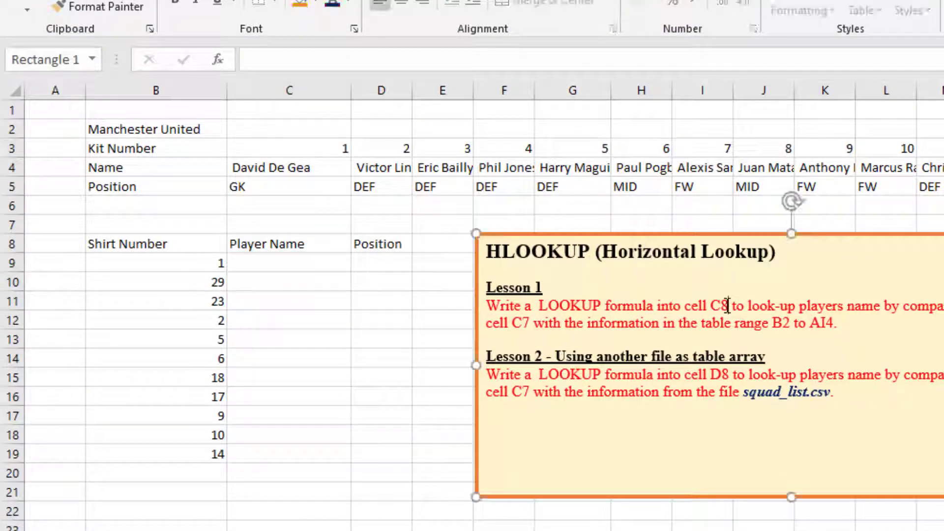
key("BackSpace")
type("9")
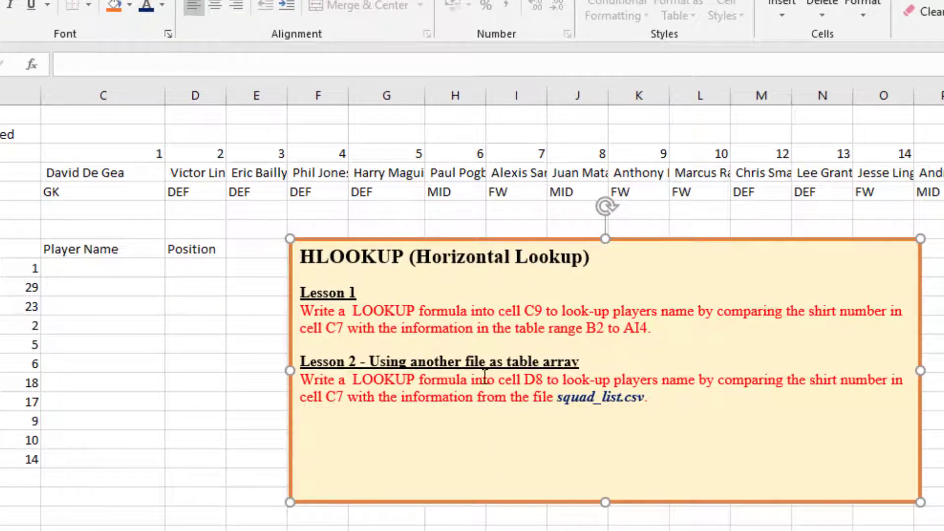
left_click(542, 380)
key("BackSpace")
type("9")
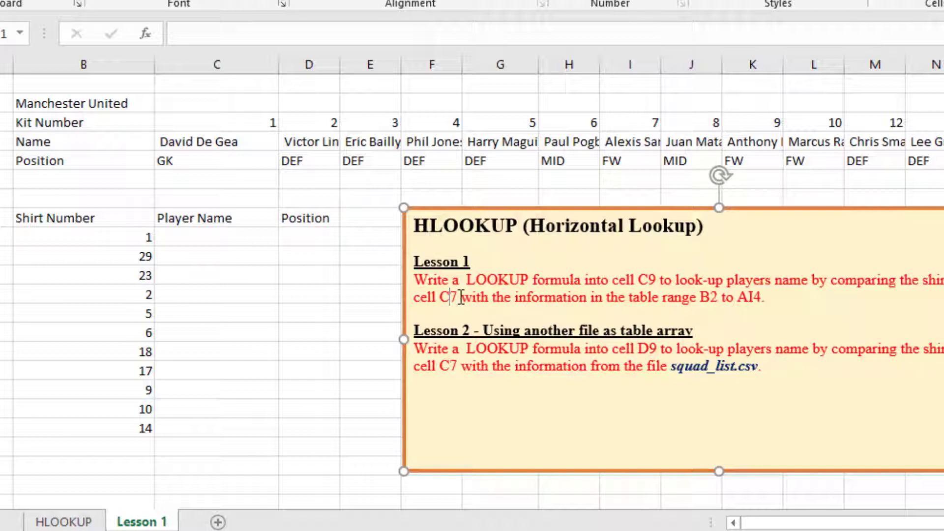
Change the shirt number cell reference in the Lesson 1 instructions to B9.
left_click(460, 297)
key("BackSpace")
key("BackSpace")
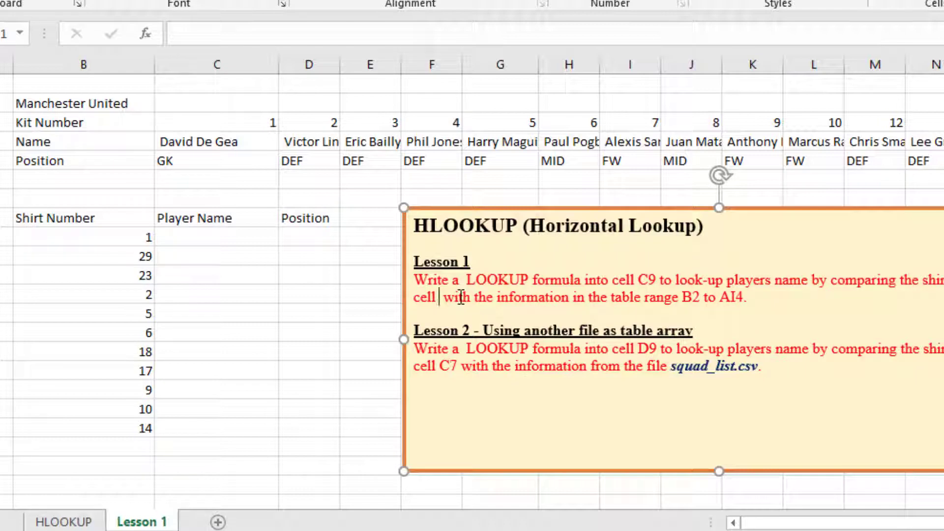
type("B9")
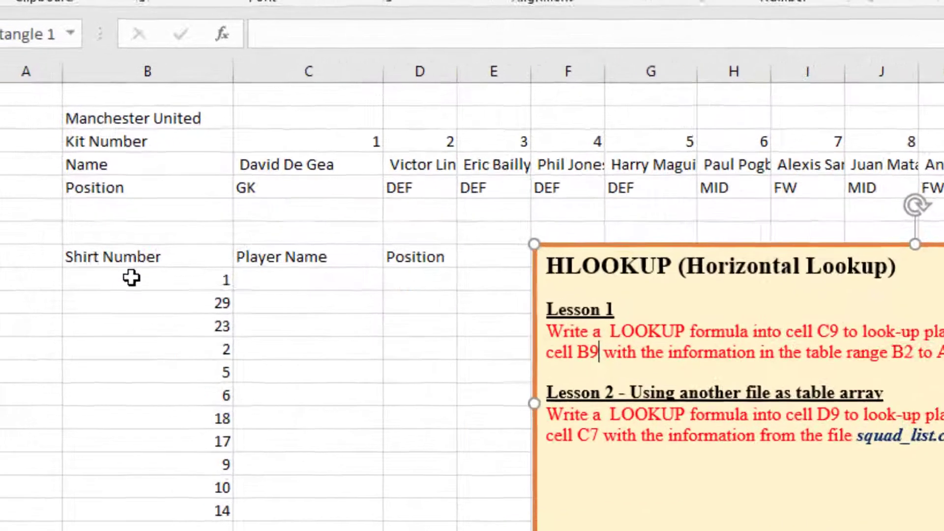
left_click(68, 234)
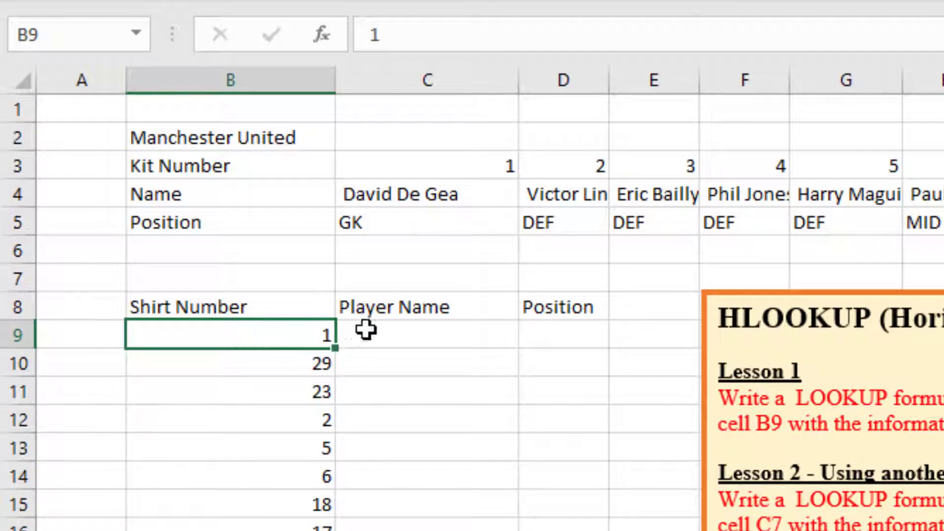
left_click(391, 328)
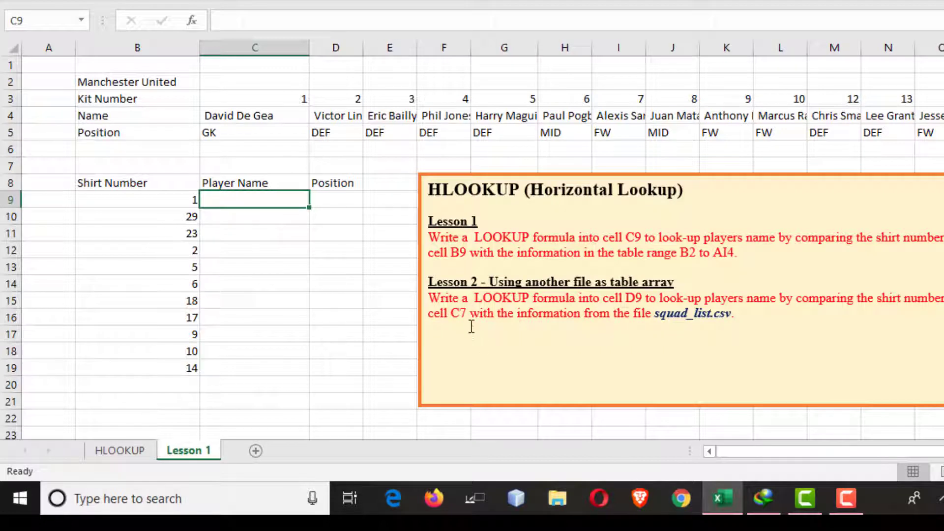
Change the shirt number cell reference in the Lesson 2 instructions to B9.
left_click(461, 313)
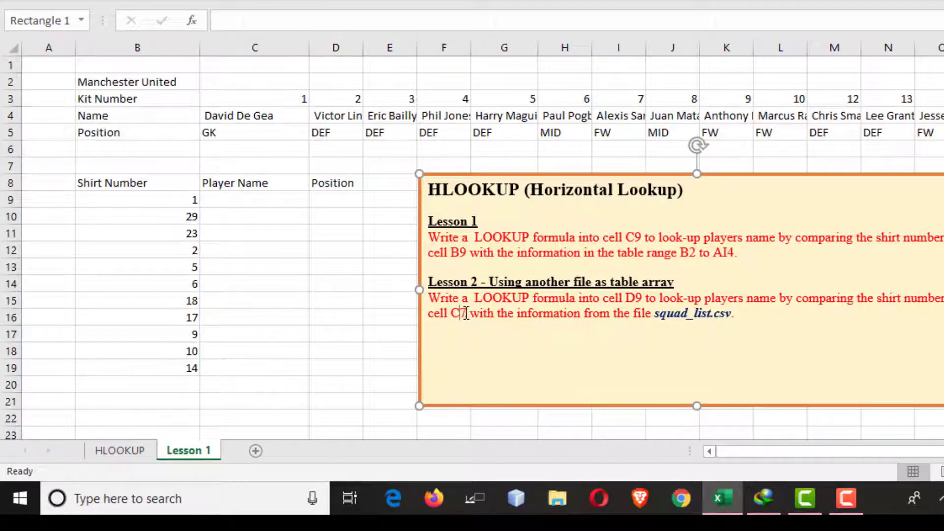
key("Delete")
key("BackSpace")
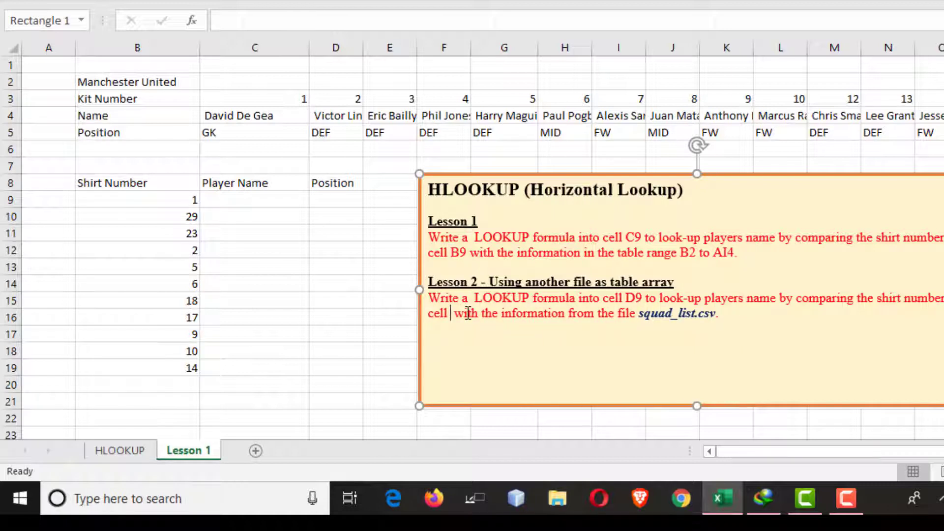
type("B")
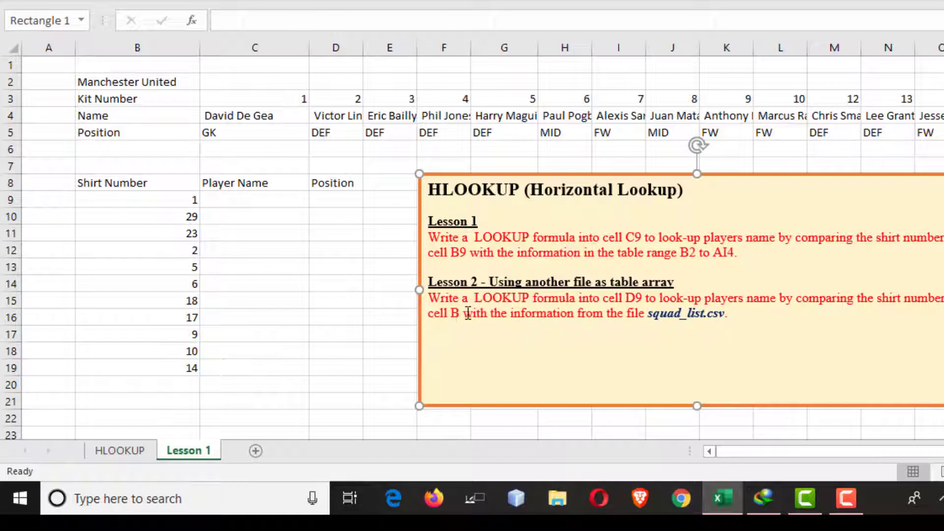
type("9")
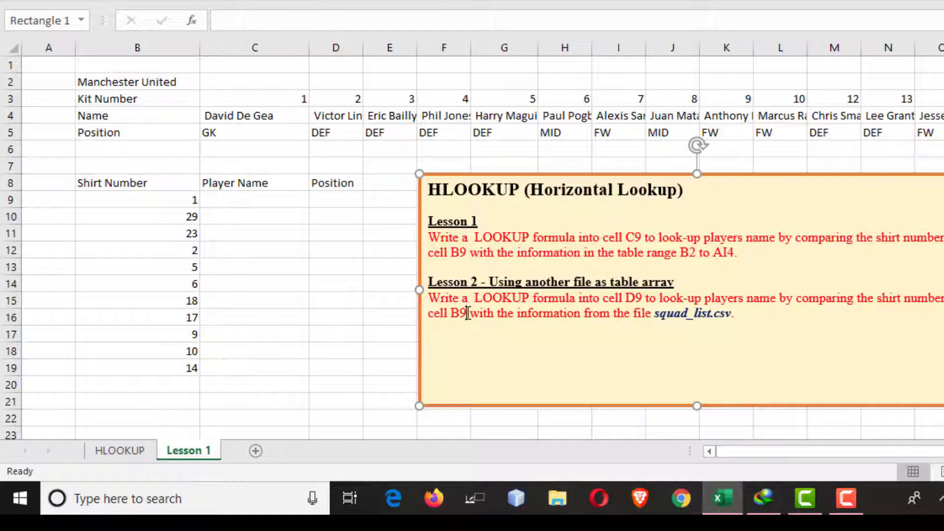
Start a formula in cell C9 and open the Insert Function dialog, moving it clear of the lookup columns.
left_click(242, 200)
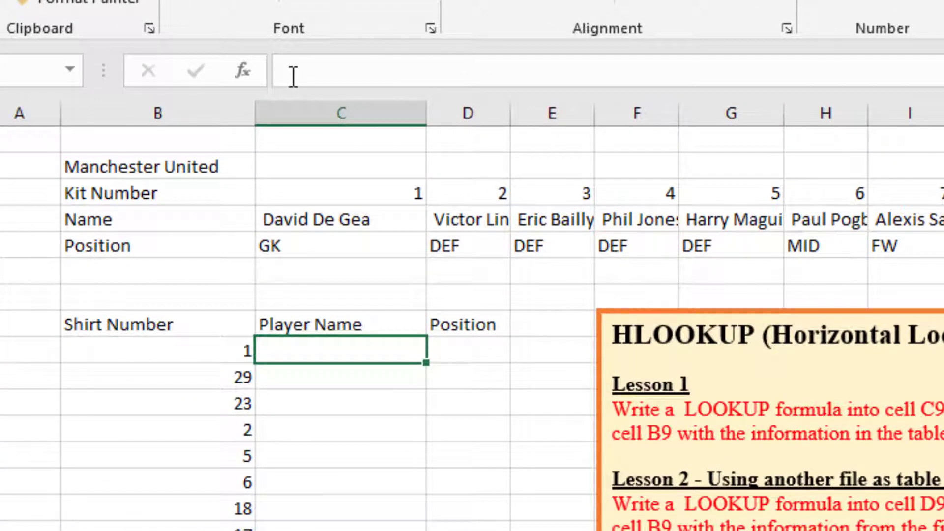
left_click(293, 77)
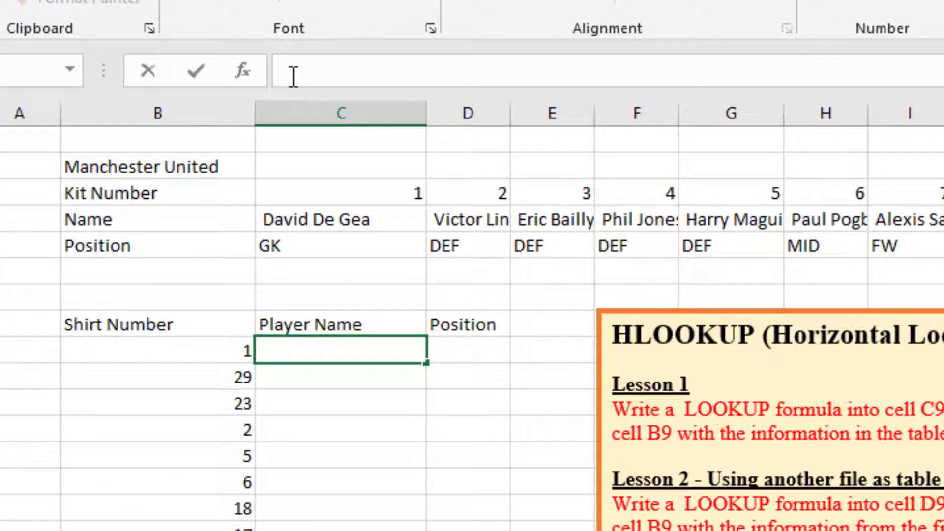
type("=")
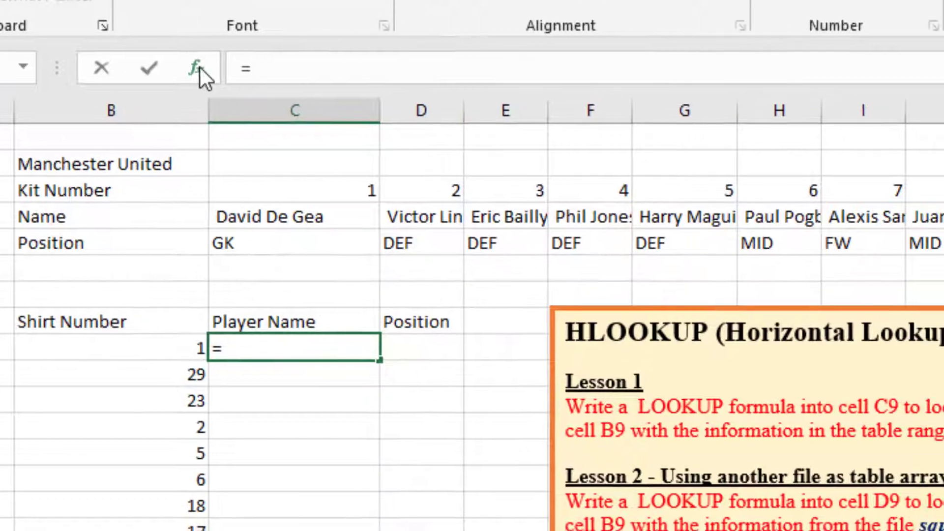
left_click(244, 70)
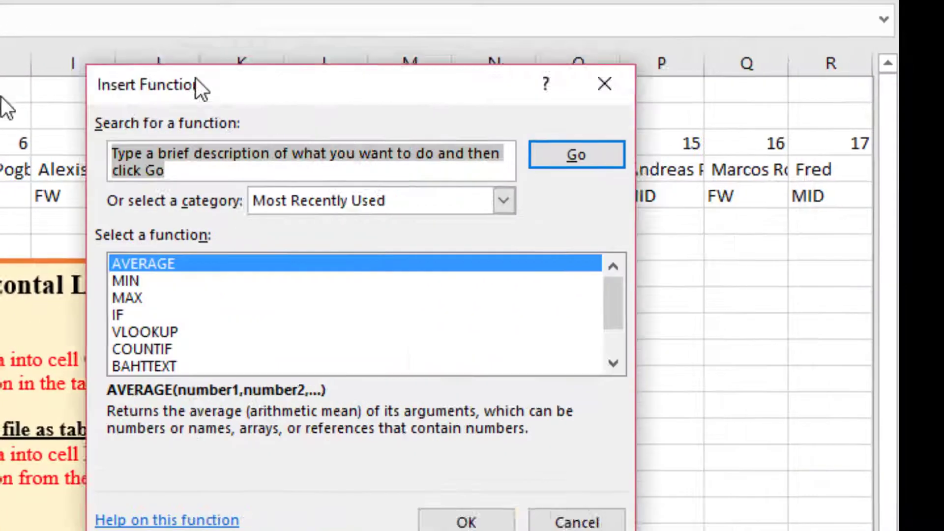
left_click_drag(196, 79, 418, 61)
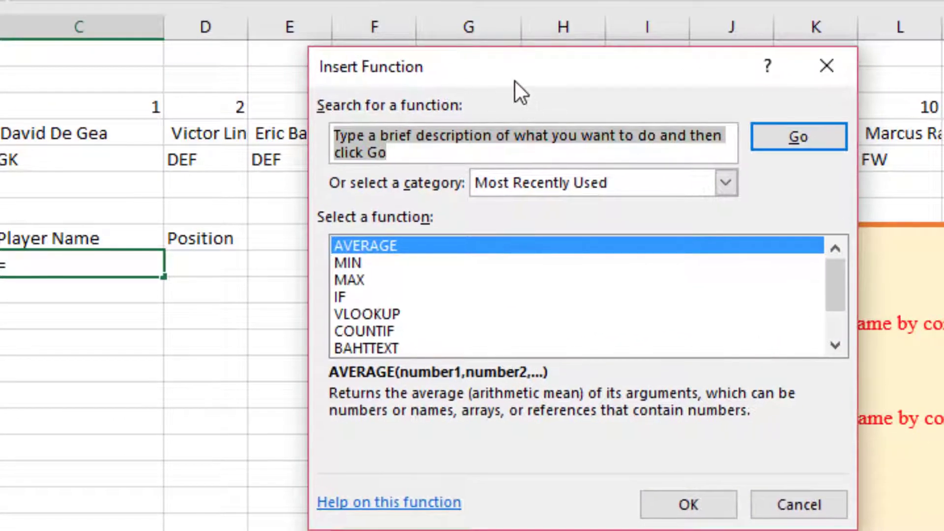
left_click_drag(512, 81, 934, 100)
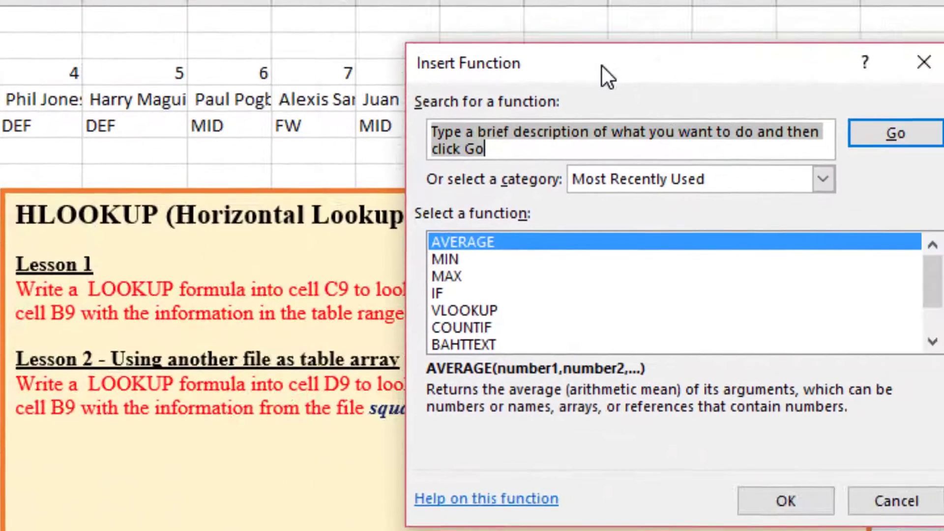
left_click_drag(602, 66, 638, 82)
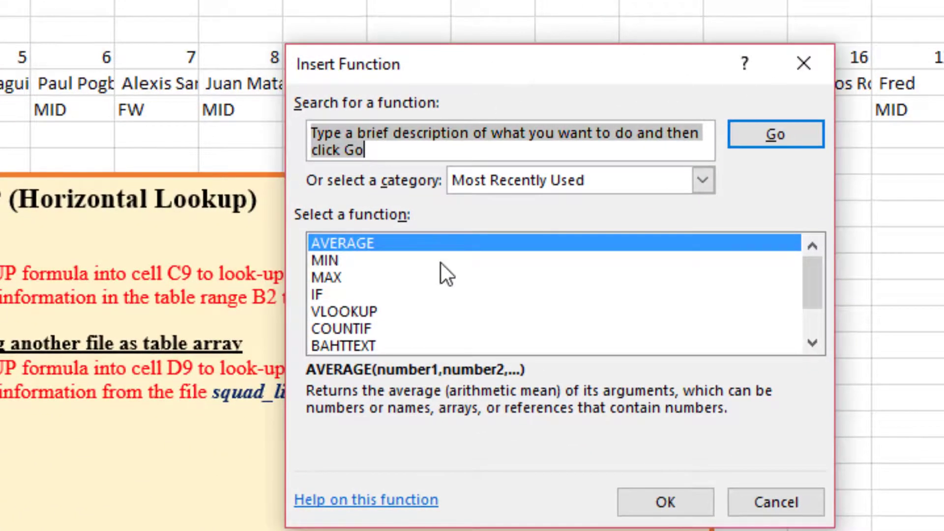
Search the functions for HLookup and open the arguments of the HLOOKUP function.
type("H")
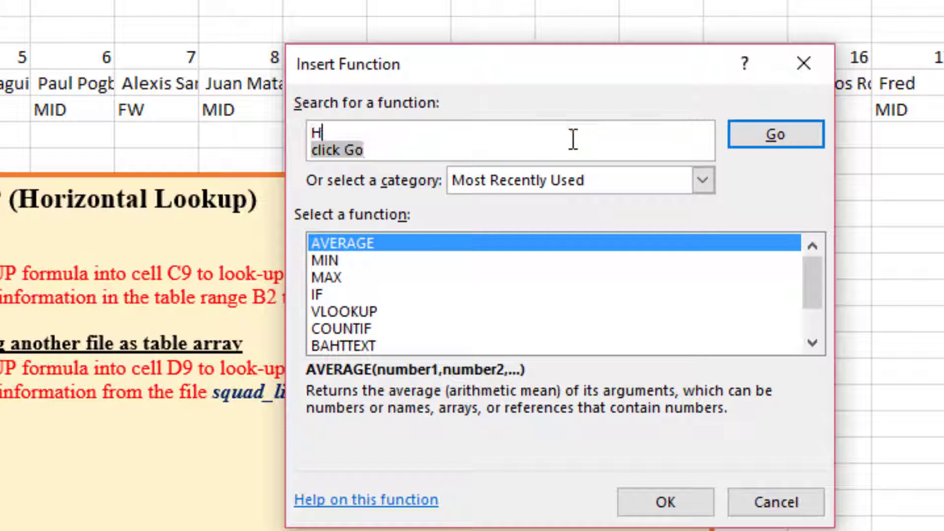
type("Lookup")
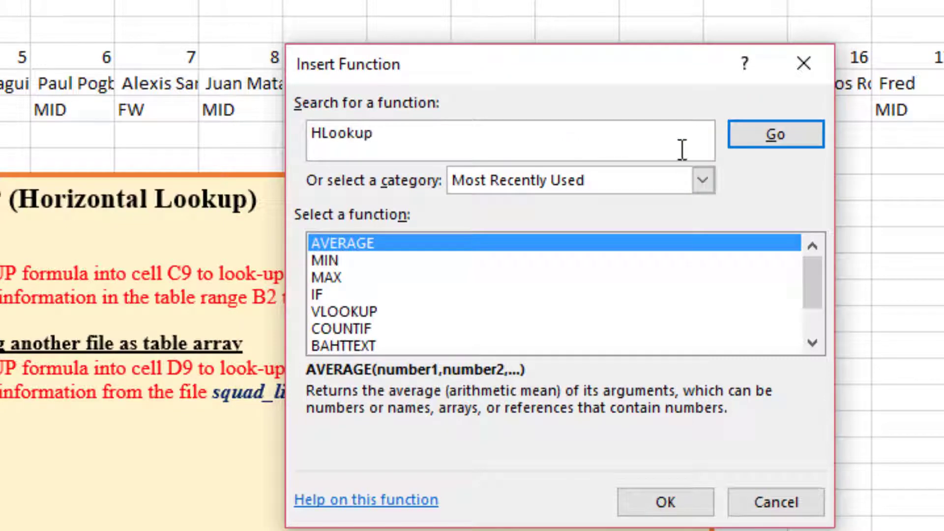
left_click(759, 141)
left_click(354, 248)
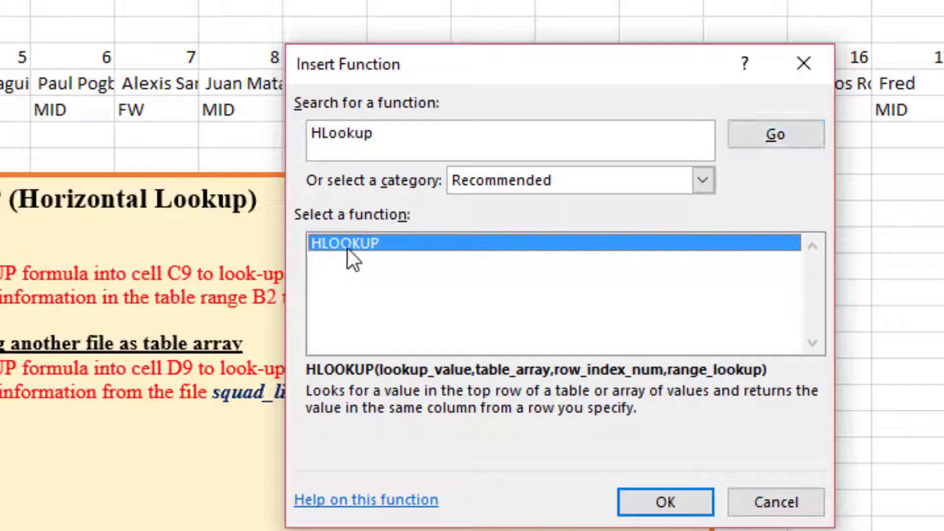
double_click(346, 246)
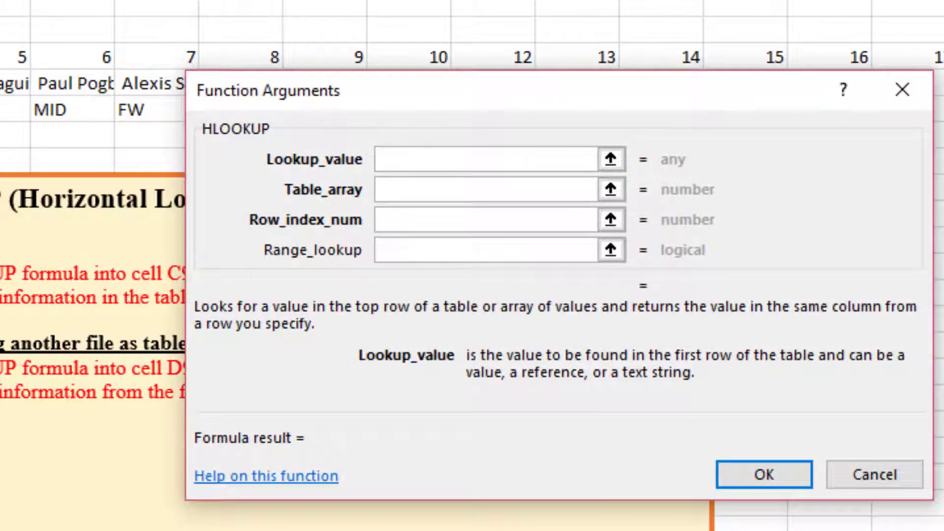
Set the HLOOKUP lookup value to B9 and the table array to the range B3:AI5.
left_click(84, 289)
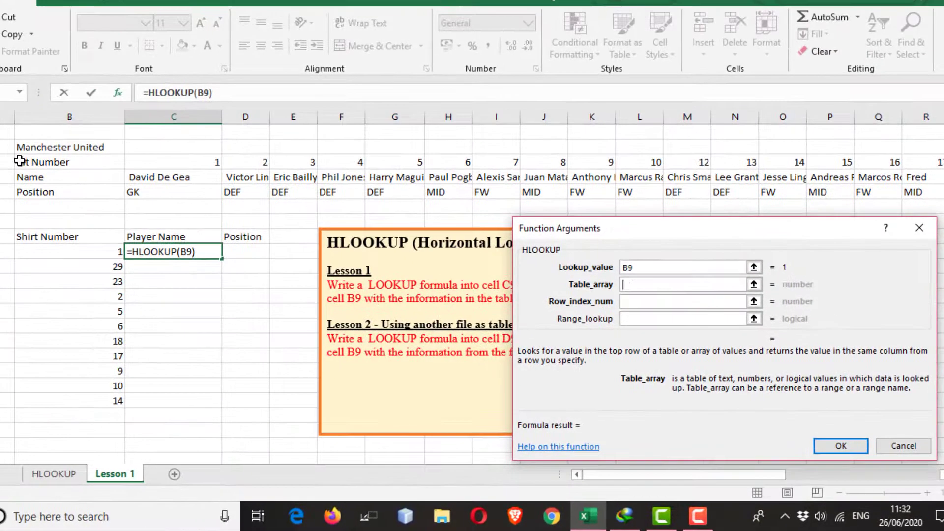
left_click(26, 161)
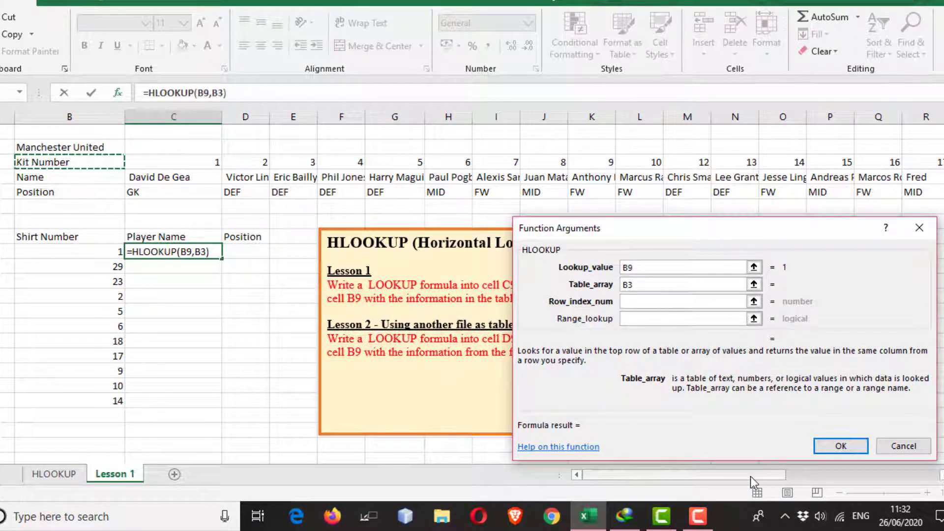
left_click_drag(751, 475, 917, 475)
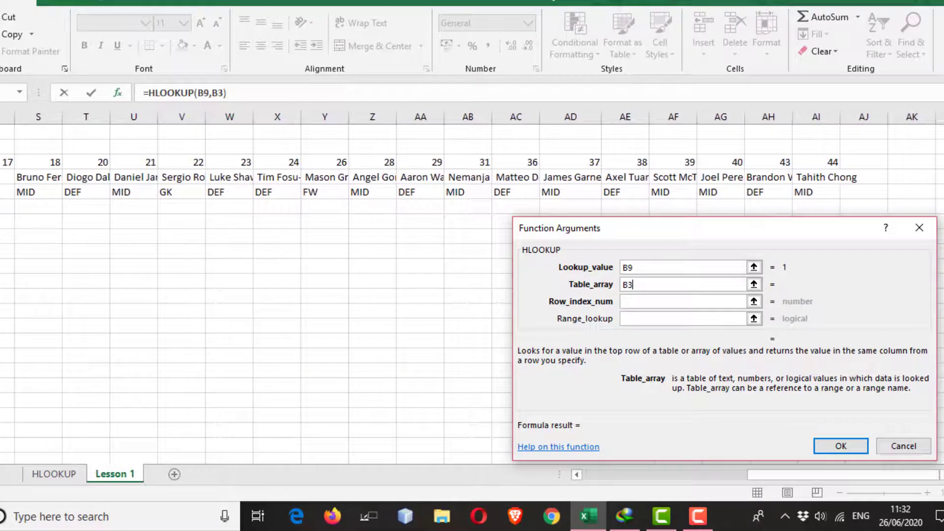
left_click(813, 192, "shift")
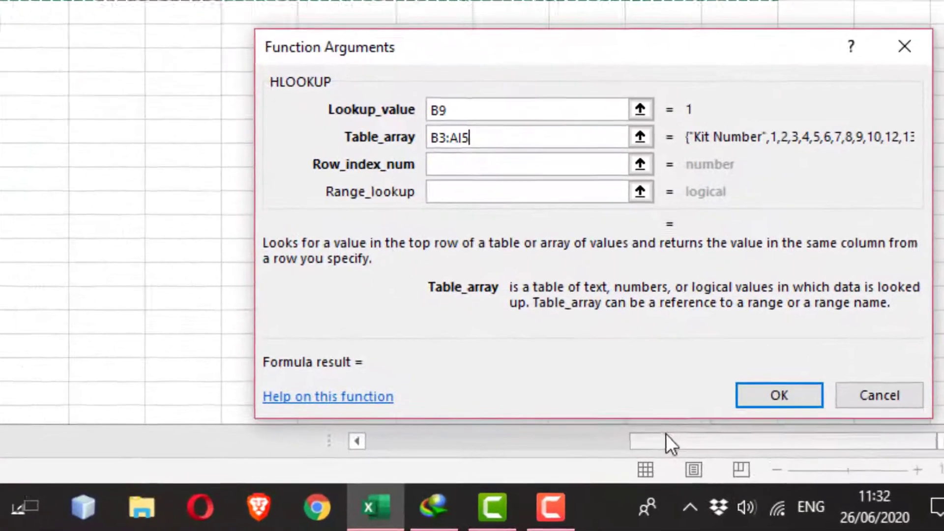
left_click_drag(771, 475, 588, 481)
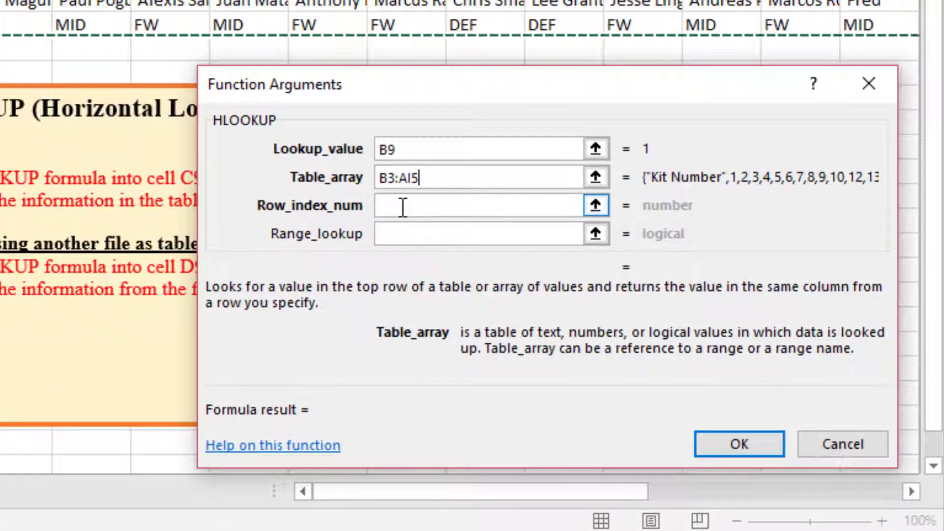
Set the row index number to 2 and the range lookup to False, and enter the HLOOKUP formula in C9.
left_click(439, 224)
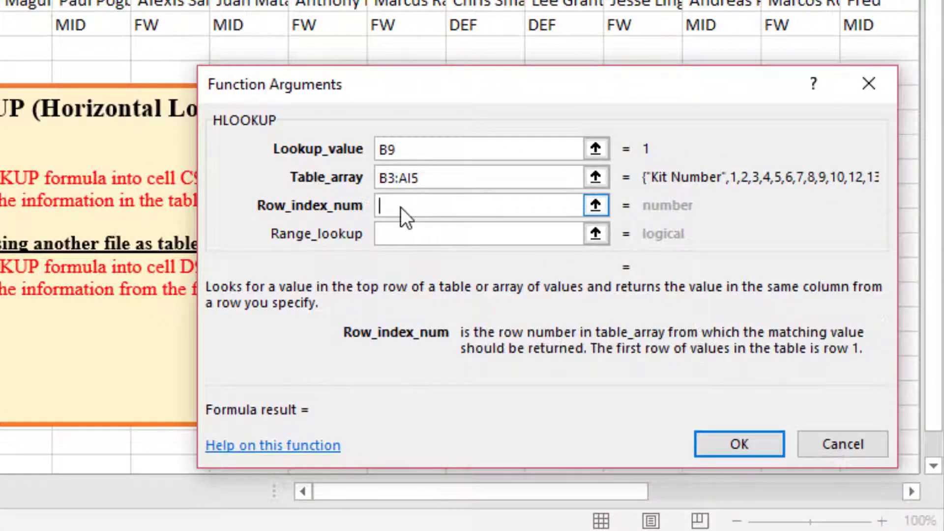
type("2")
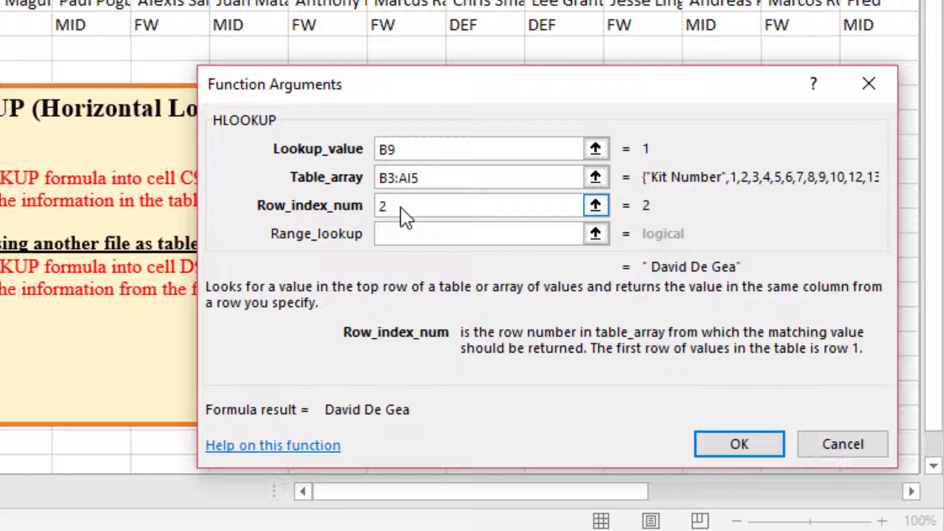
left_click(405, 234)
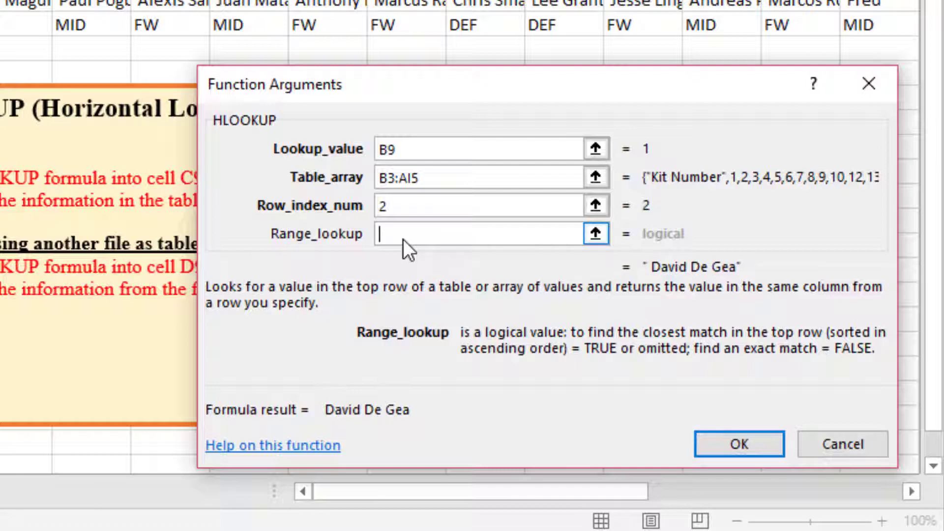
type("0")
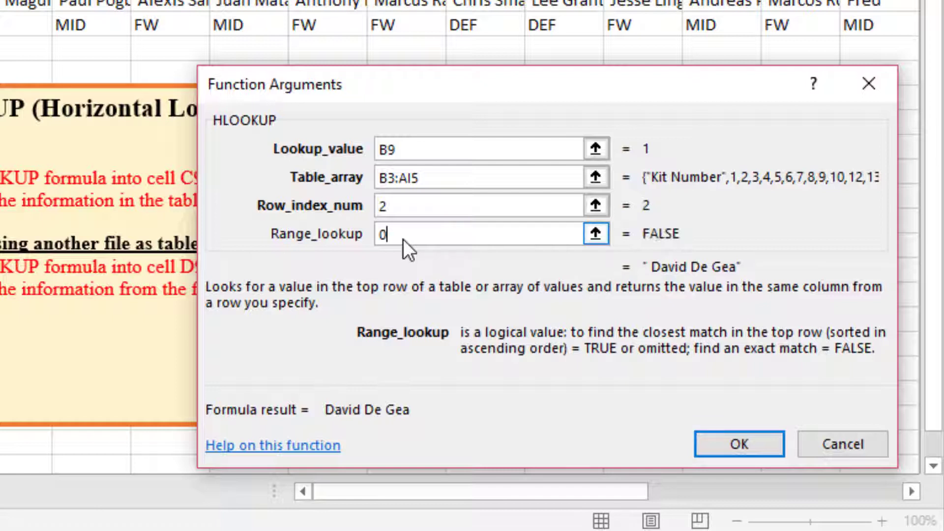
key("BackSpace")
type("F")
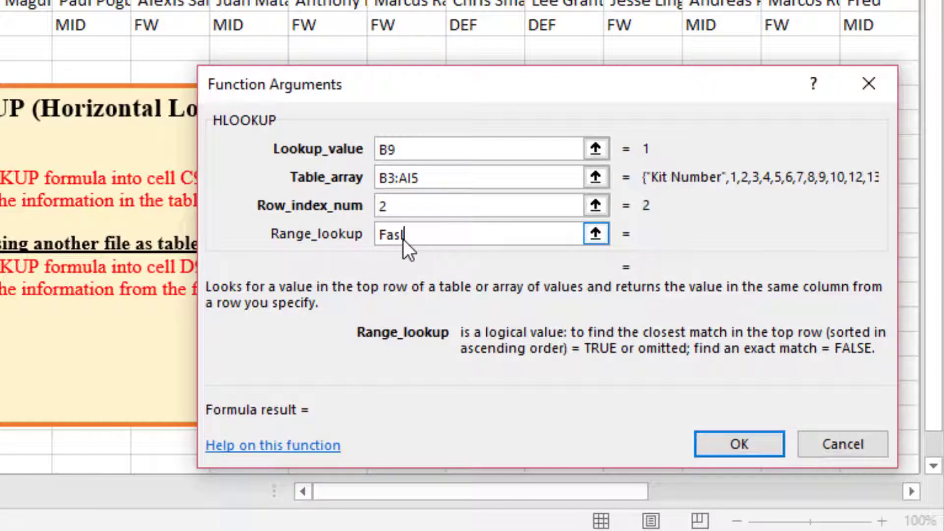
type("alse")
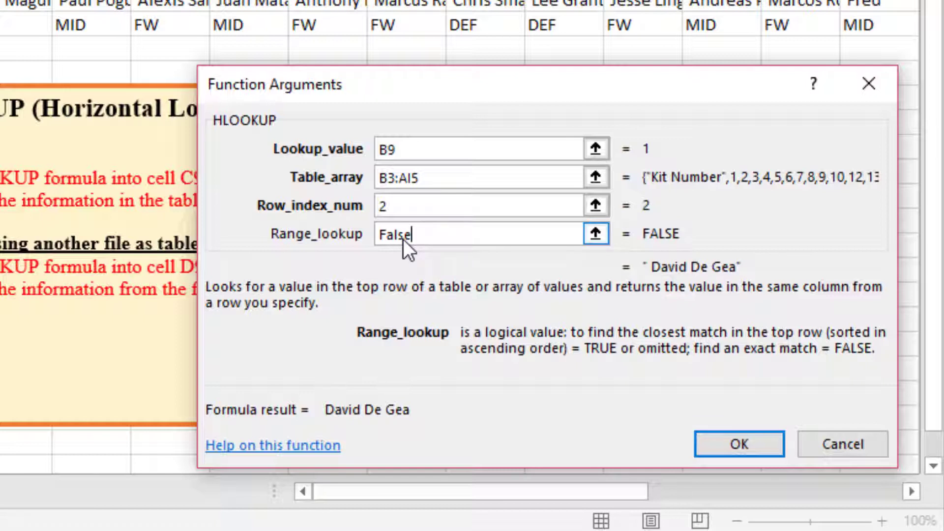
left_click(735, 440)
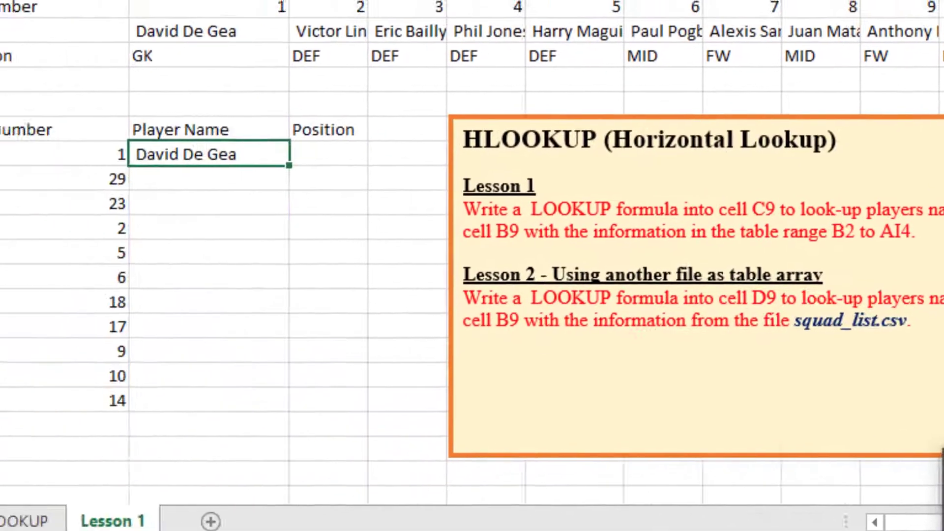
Fill the HLOOKUP formula from C9 down through C19.
key("alt+Tab")
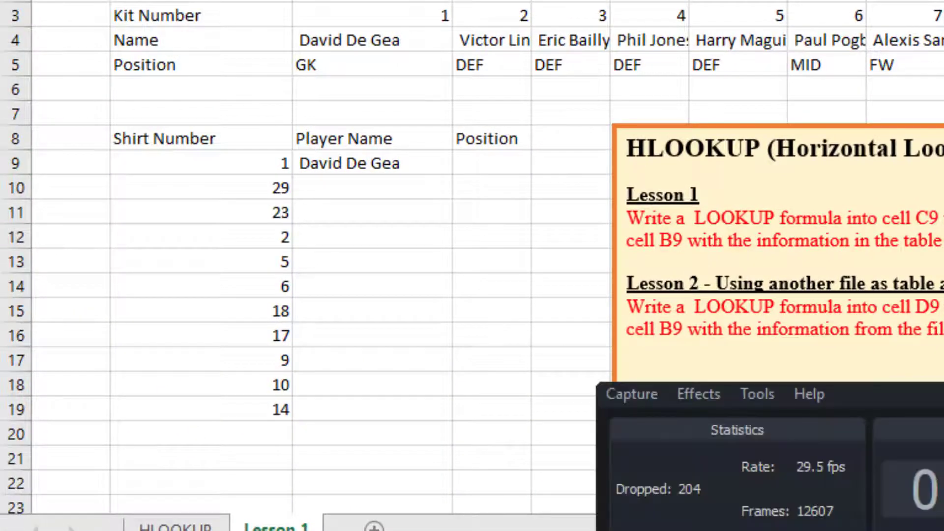
key("alt+Tab")
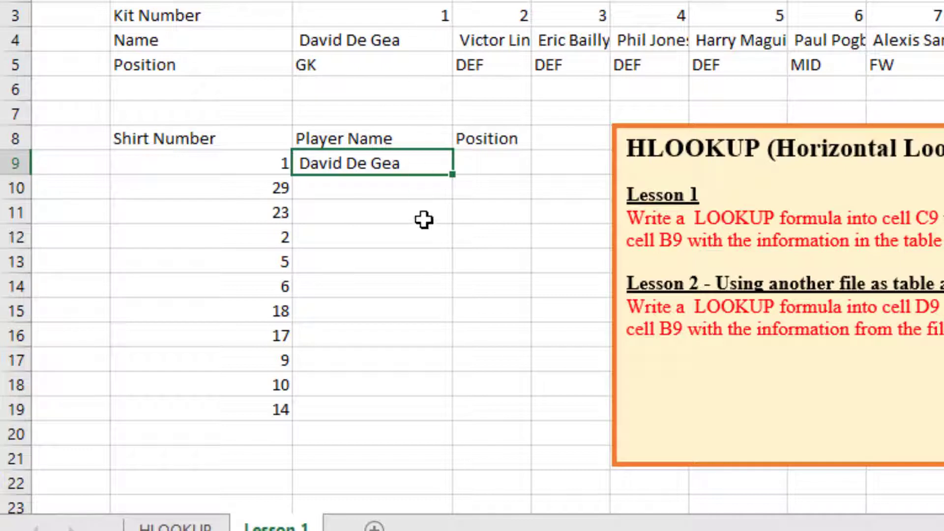
left_click_drag(452, 177, 455, 417)
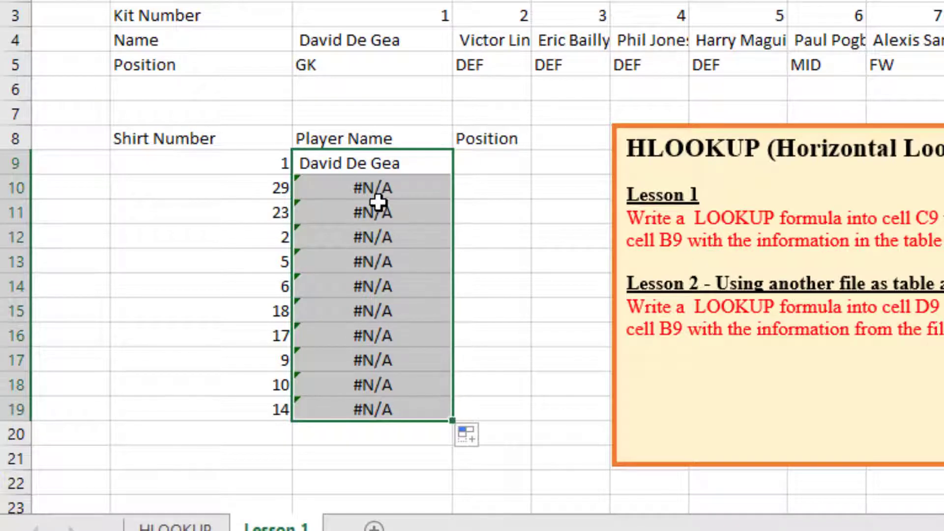
Compare the table array references in the HLOOKUP formulas of cells C10 and C9.
left_click(376, 185)
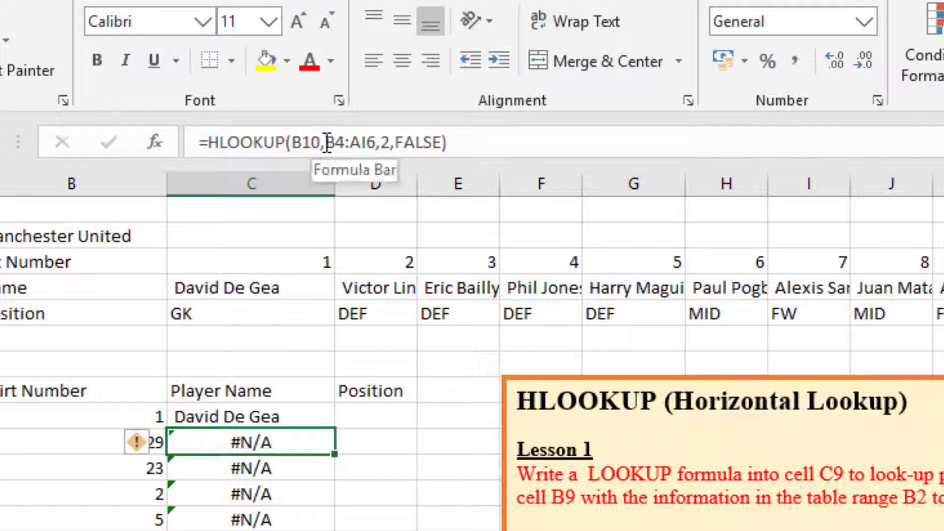
left_click_drag(328, 142, 376, 143)
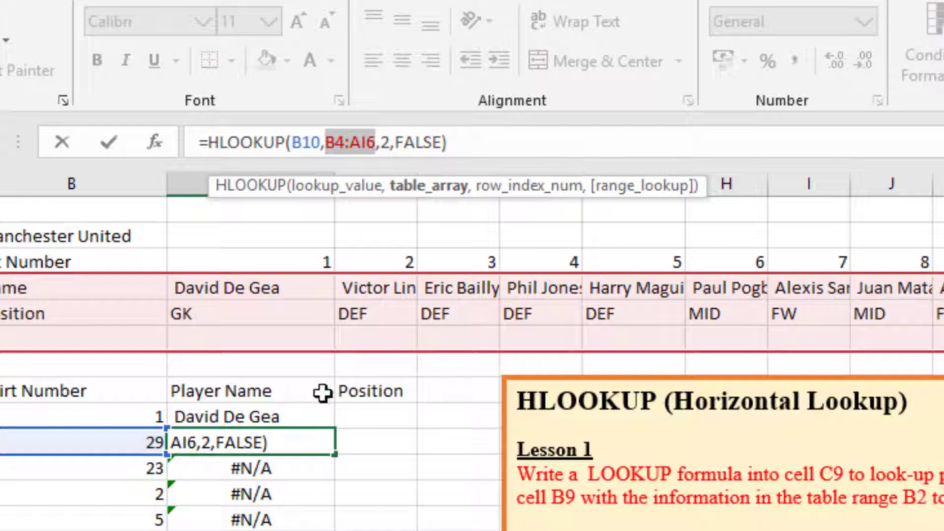
key("Escape")
left_click(294, 415)
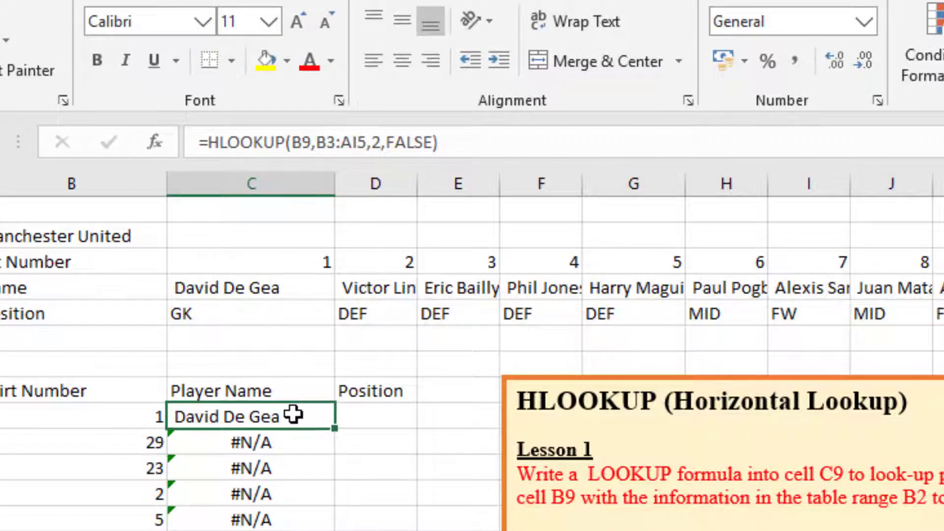
left_click_drag(335, 185, 327, 152)
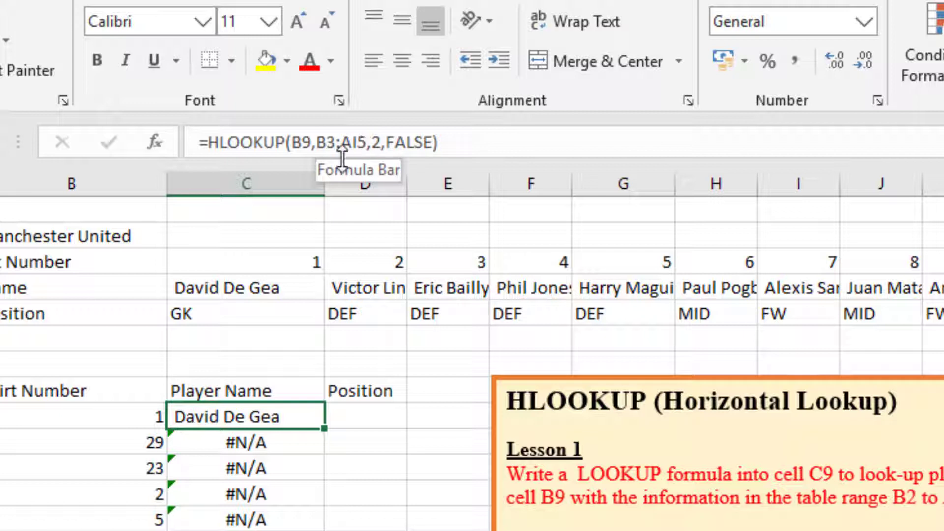
left_click(246, 441)
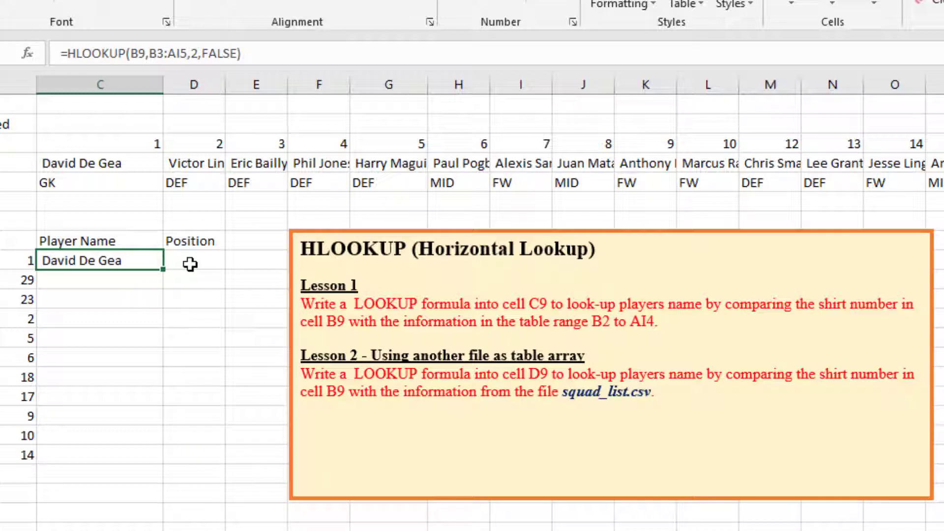
Look for the squad_list.csv file on the desktop and check its name in the Lesson 2 instructions.
left_click(189, 264)
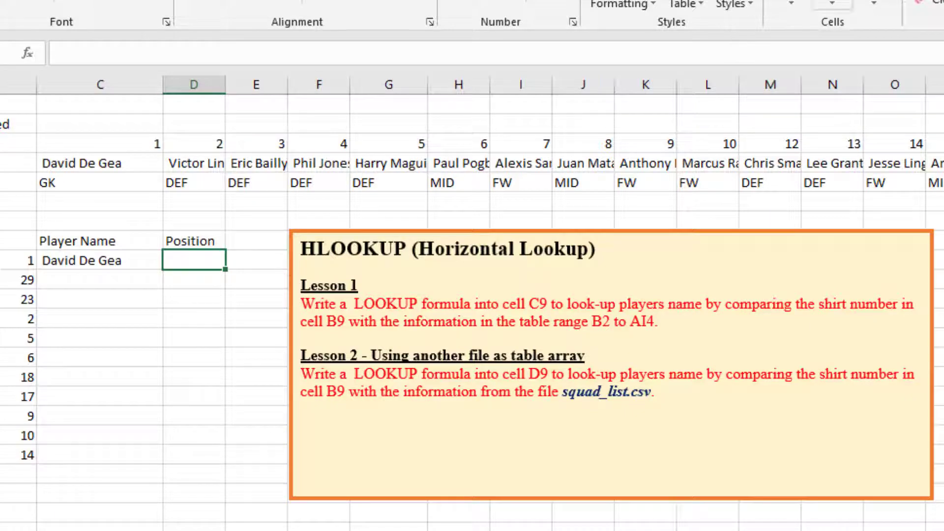
key("super+d")
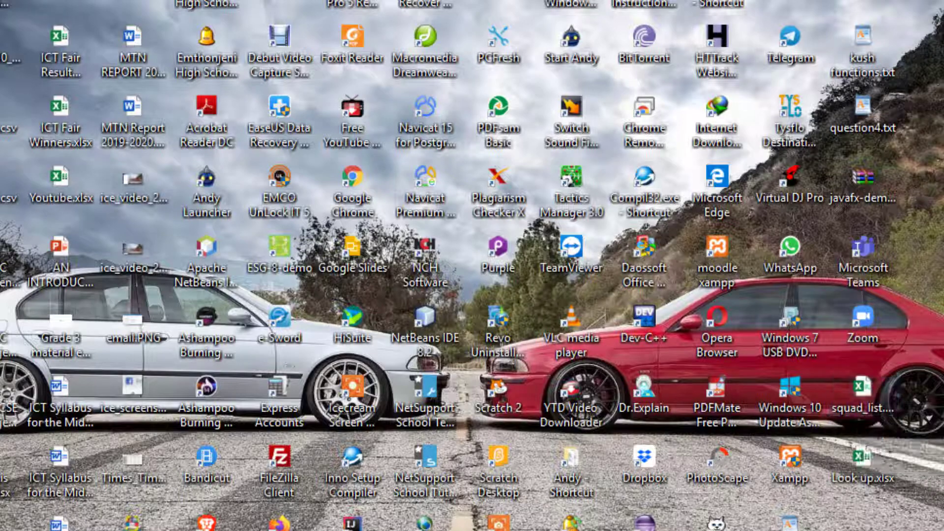
key("super+d")
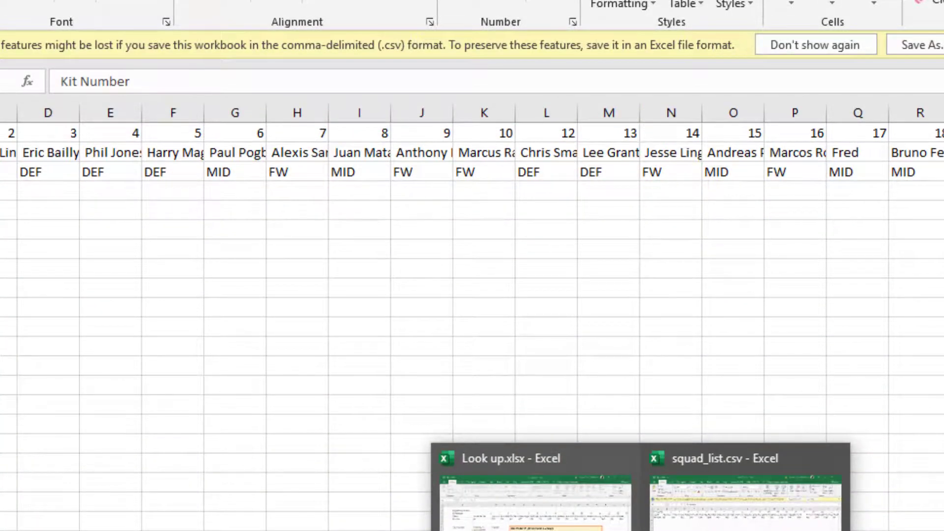
left_click(535, 502)
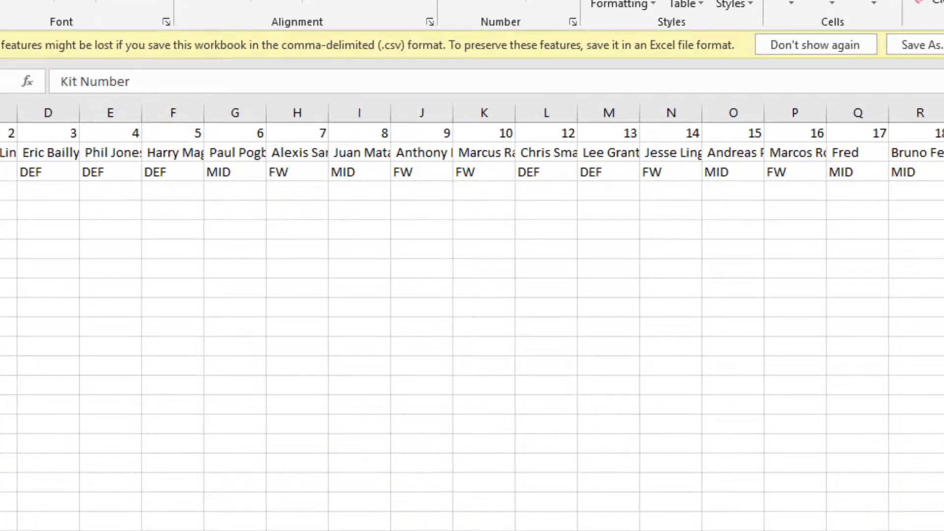
double_click(584, 394)
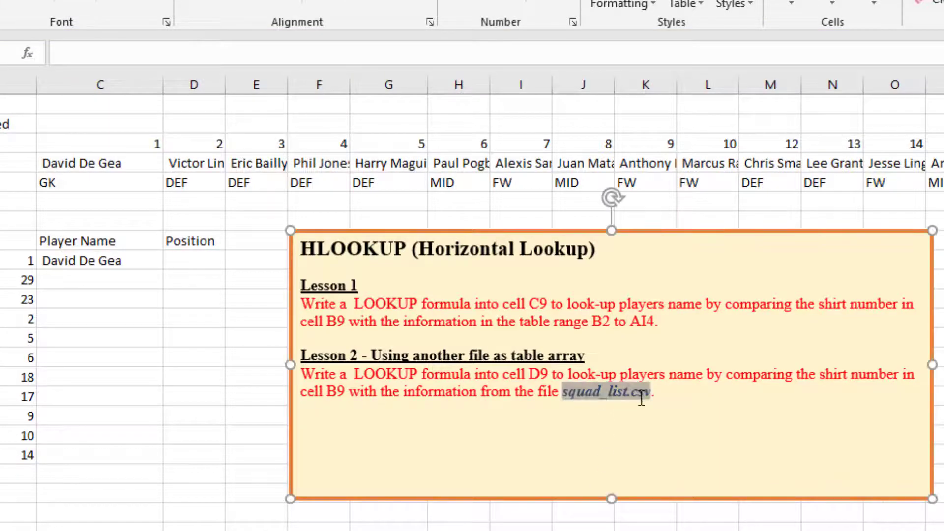
left_click(664, 418)
Switch to the squad_list.csv workbook and examine its kit number, name and position rows.
left_click(642, 530)
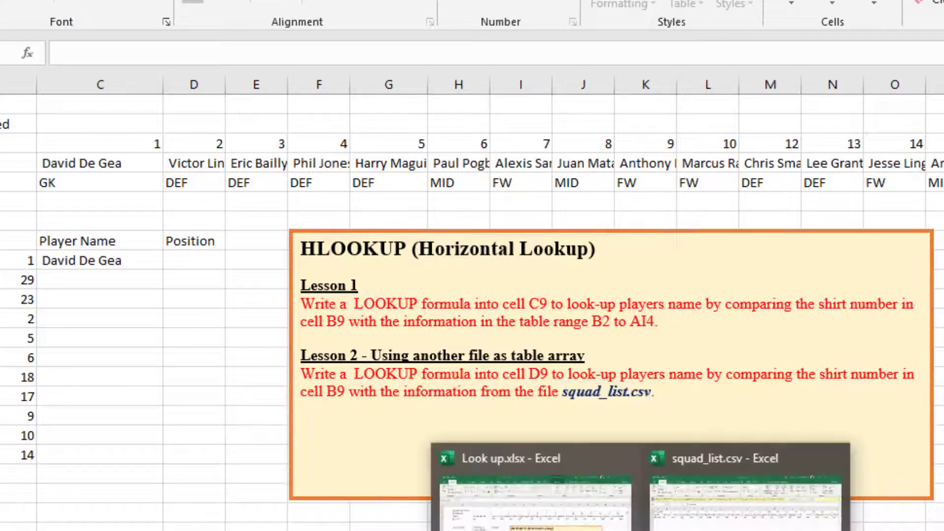
left_click(745, 499)
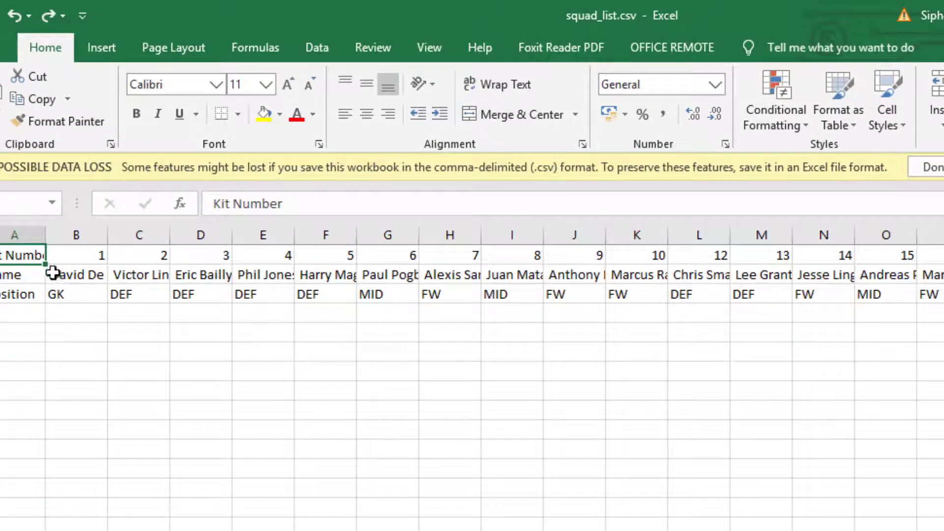
left_click(97, 294)
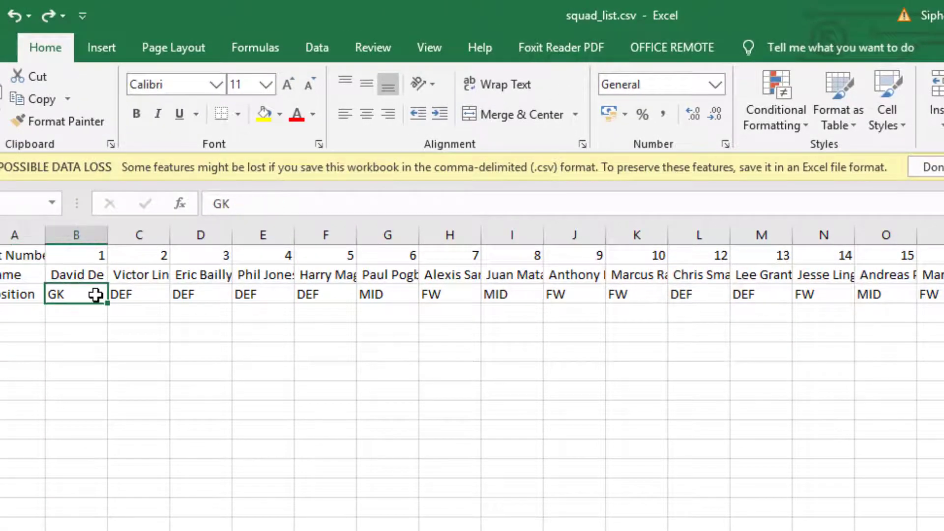
left_click(20, 254)
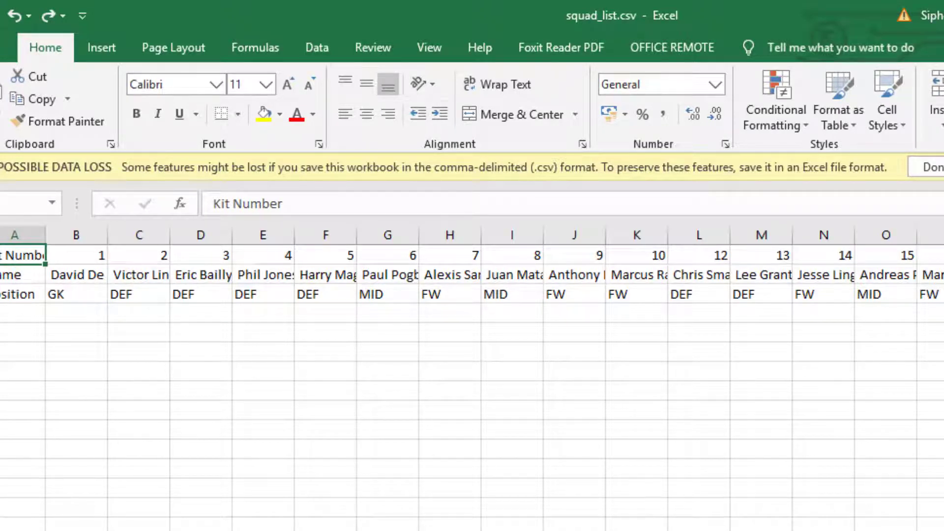
Return to Look up.xlsx, start an HLOOKUP formula in D9 and open its function arguments, moving the dialog clear of the lookup cells.
key("alt+Tab")
key("alt+Tab")
key("alt+Tab")
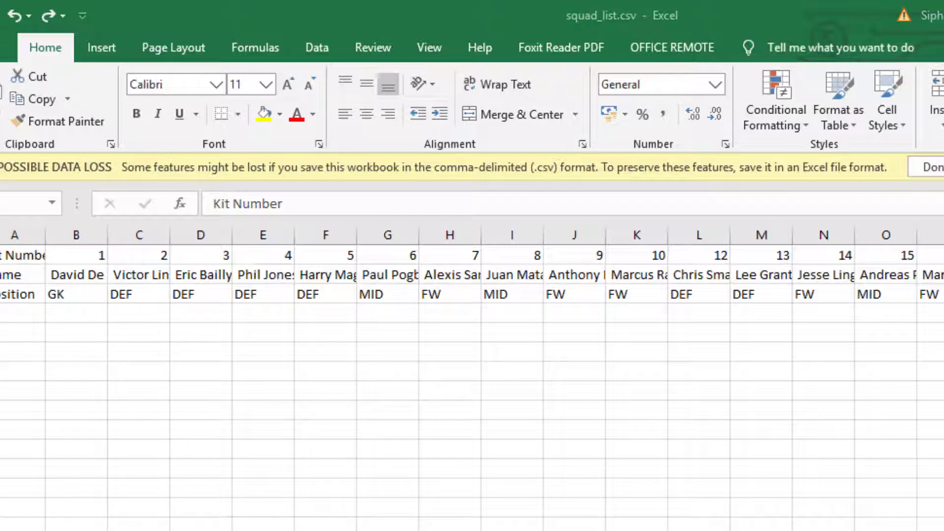
key("alt+Tab")
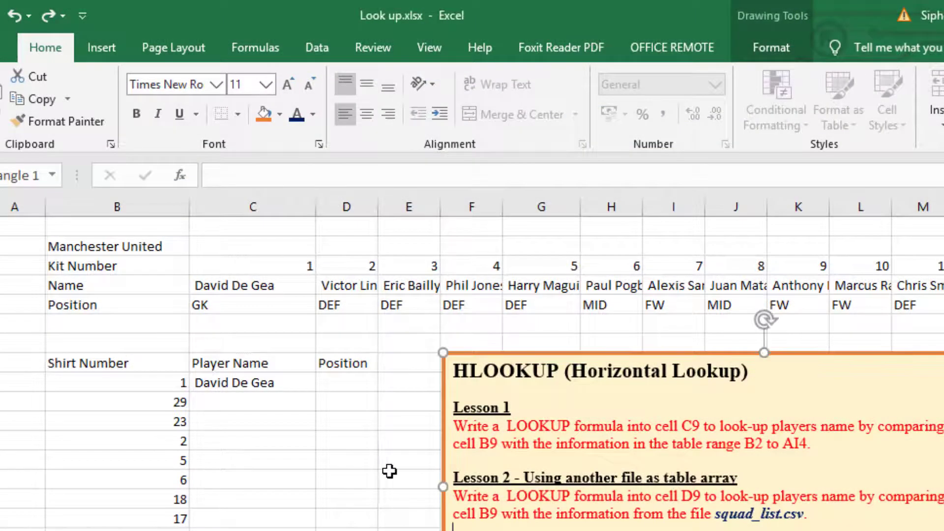
left_click(324, 382)
type("=")
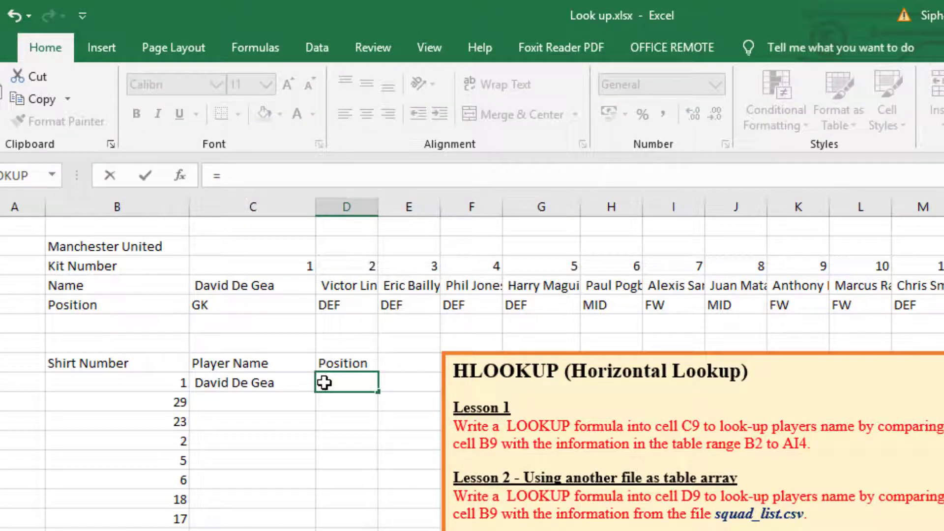
type("HL")
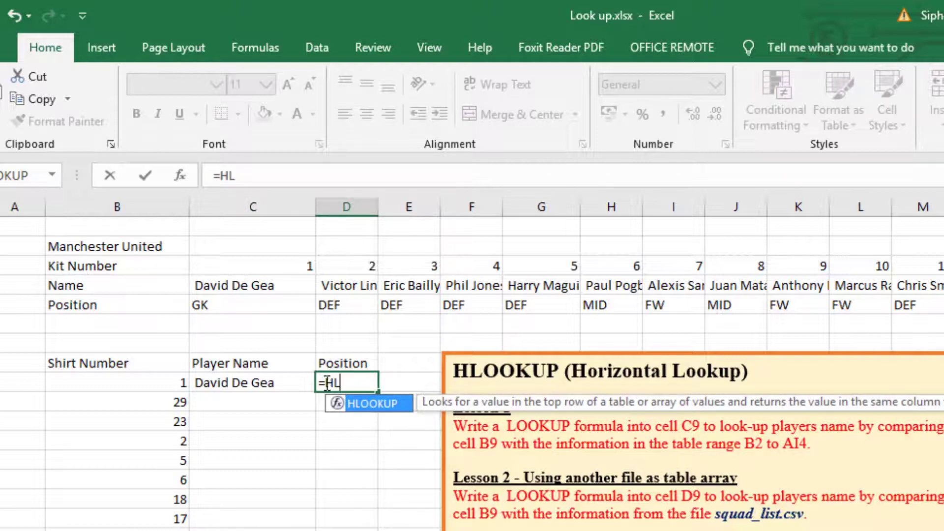
double_click(363, 399)
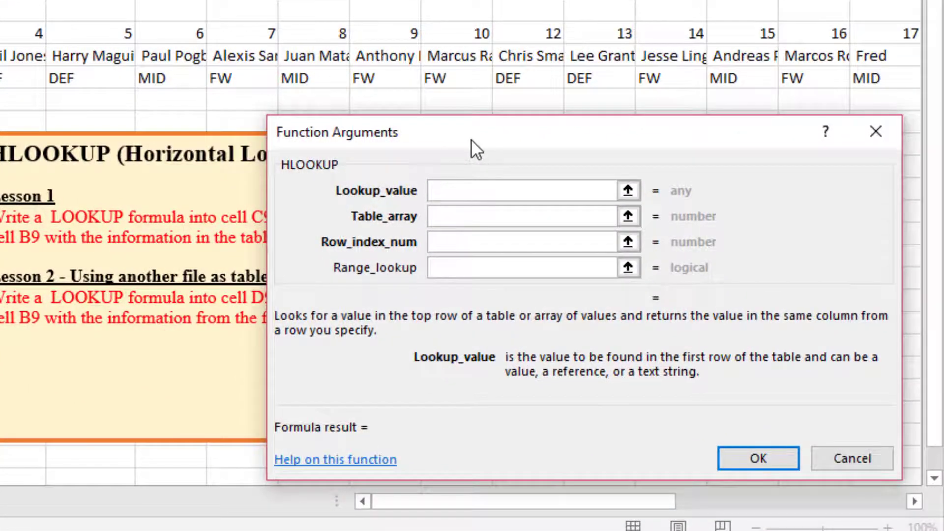
left_click_drag(471, 138, 207, 0)
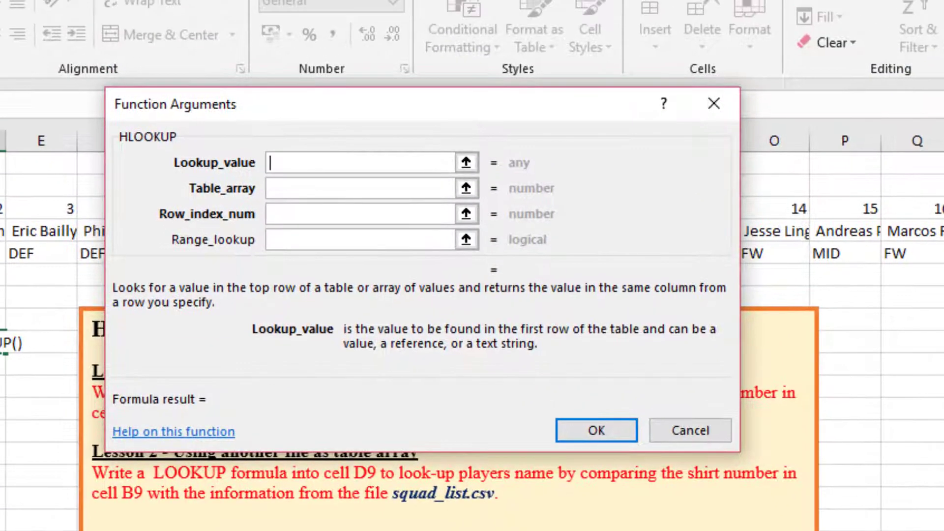
Set the HLOOKUP lookup value to B9 and the table array to $A$1:$AH$3 in the squad_list.csv workbook.
type("B9")
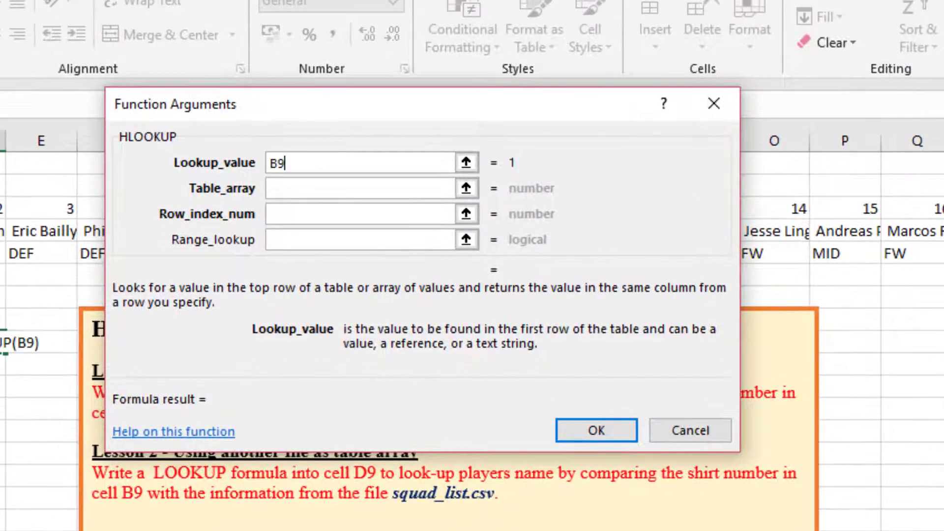
left_click(337, 192)
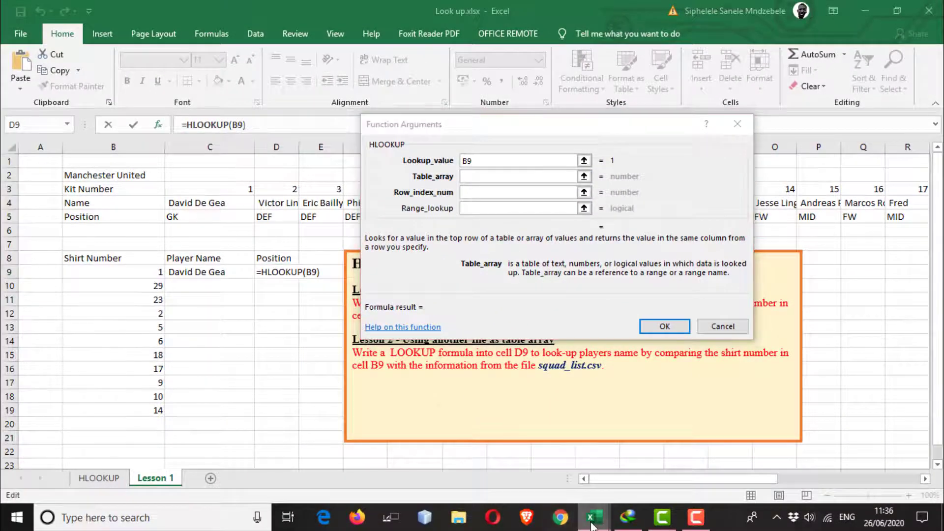
mouse_move(594, 517)
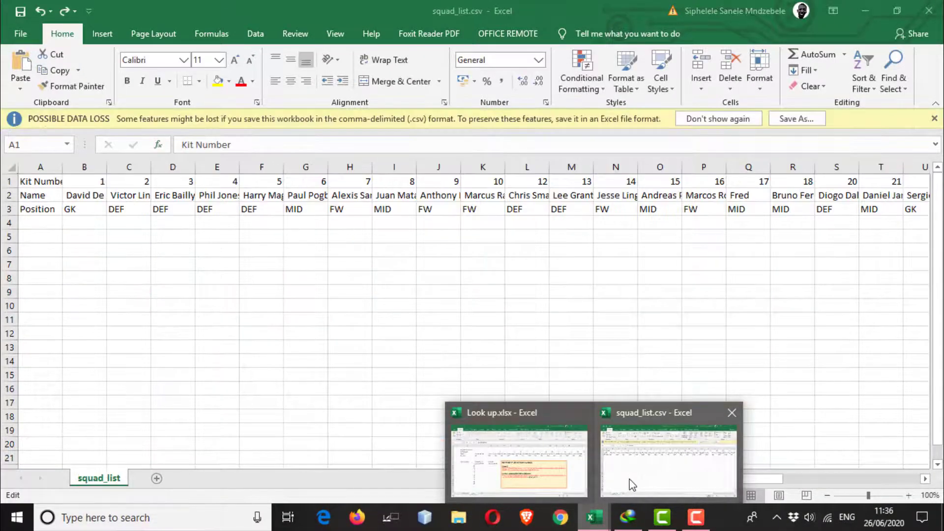
left_click(632, 484)
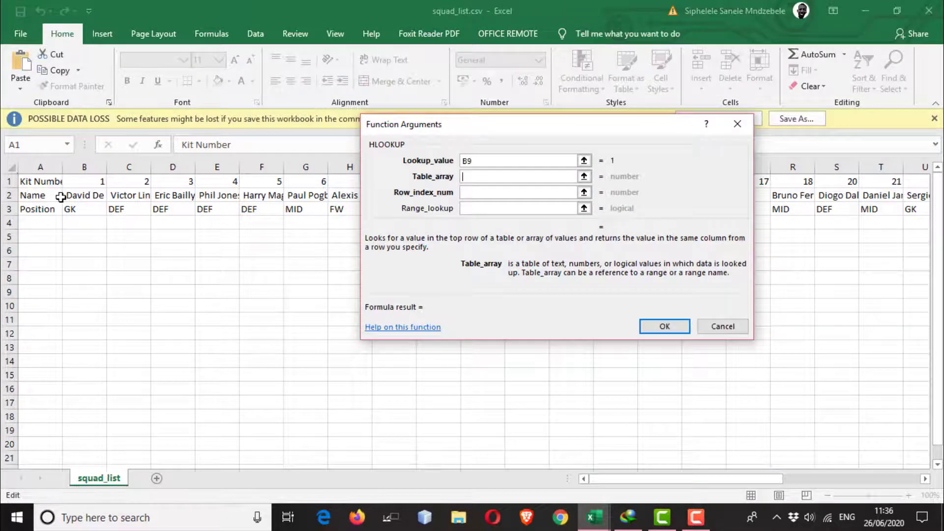
left_click_drag(37, 186, 796, 209)
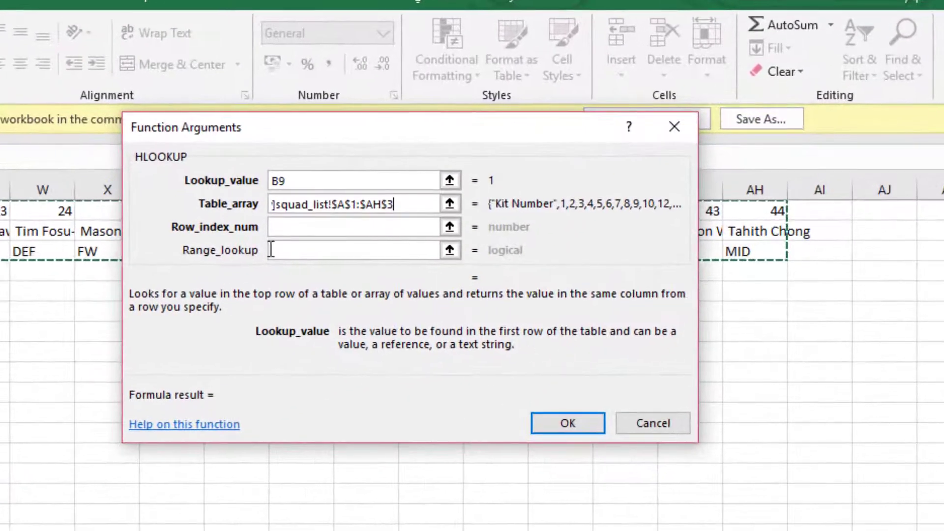
Set the row index number to 3 and the range lookup to 0 for an exact match, and complete the D9 formula.
left_click(285, 226)
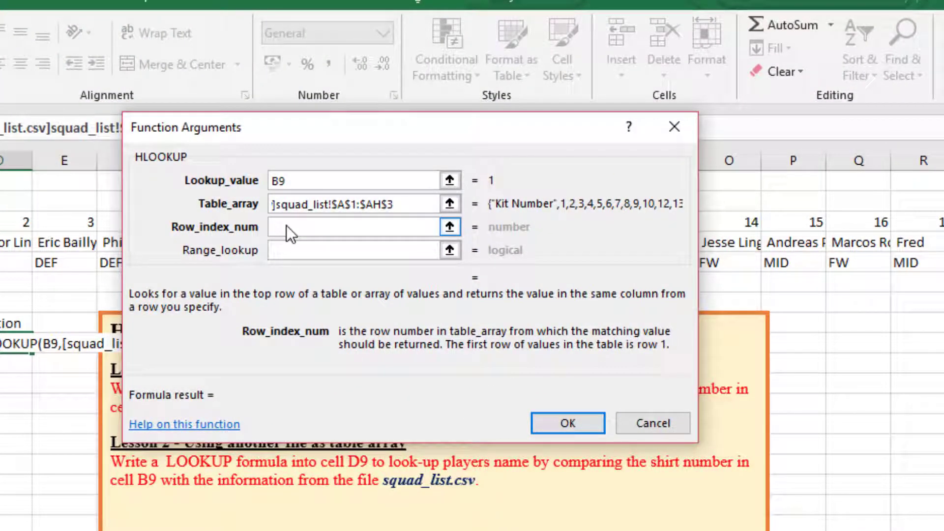
type("3")
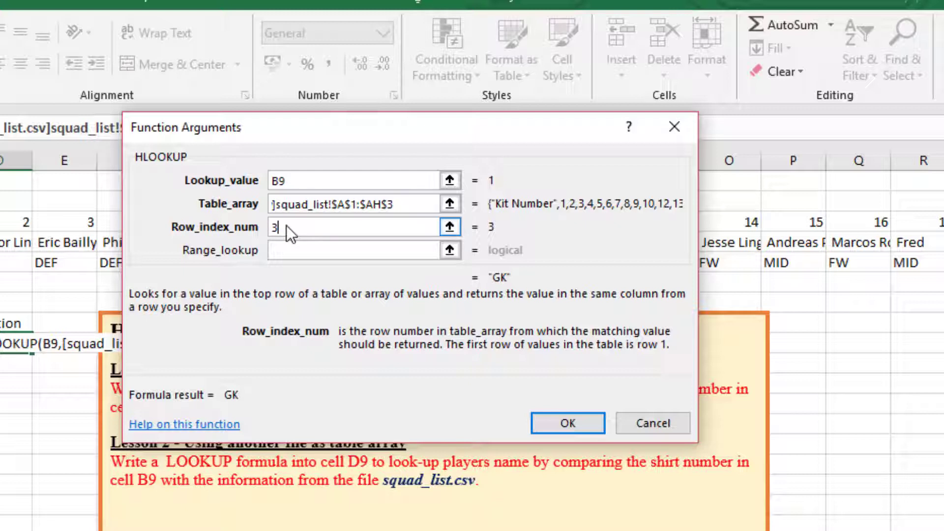
left_click(286, 252)
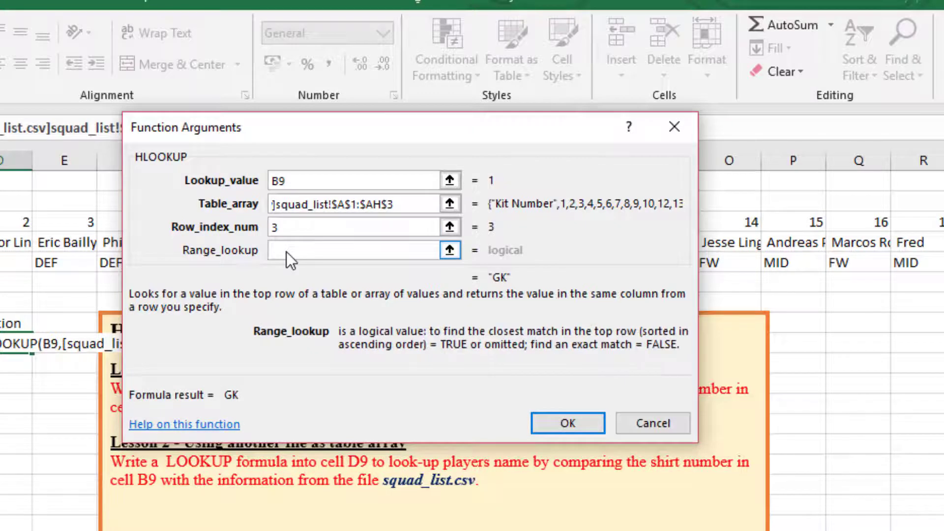
type("0")
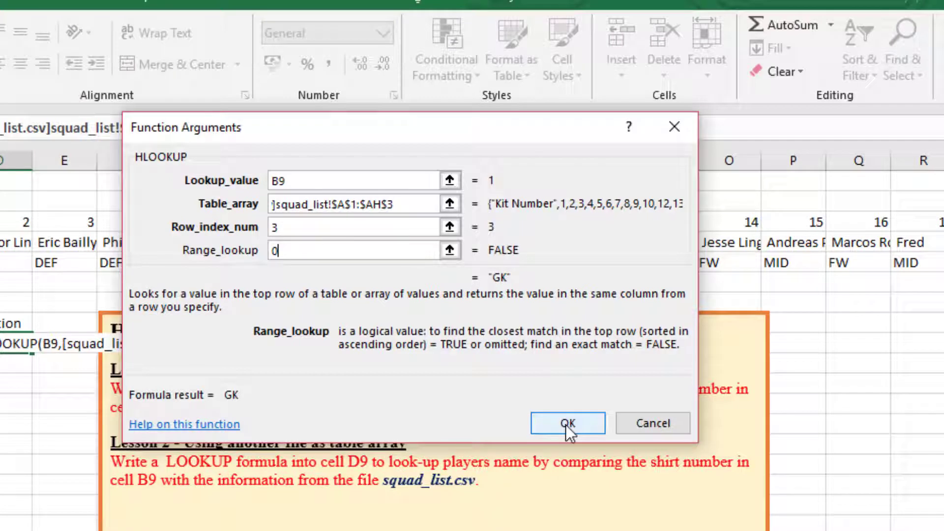
key("BackSpace")
type("1")
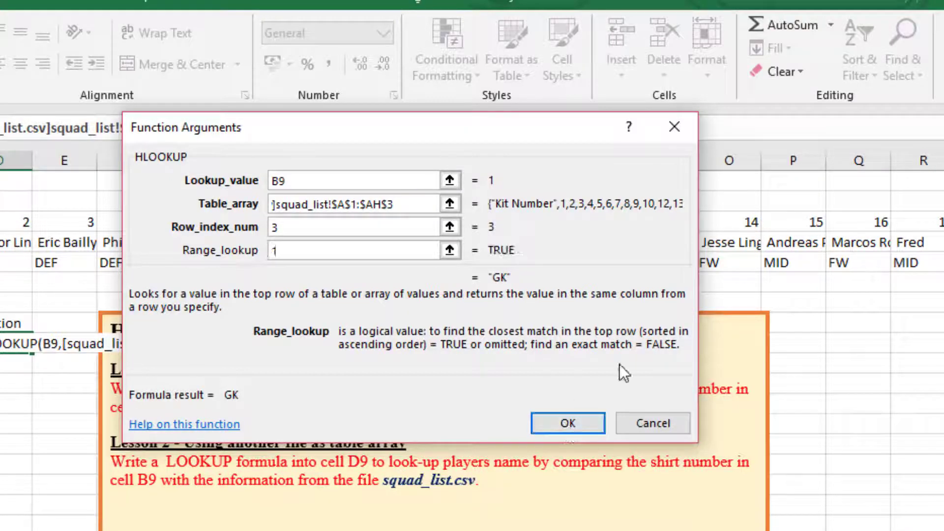
key("BackSpace")
type("0")
left_click(567, 422)
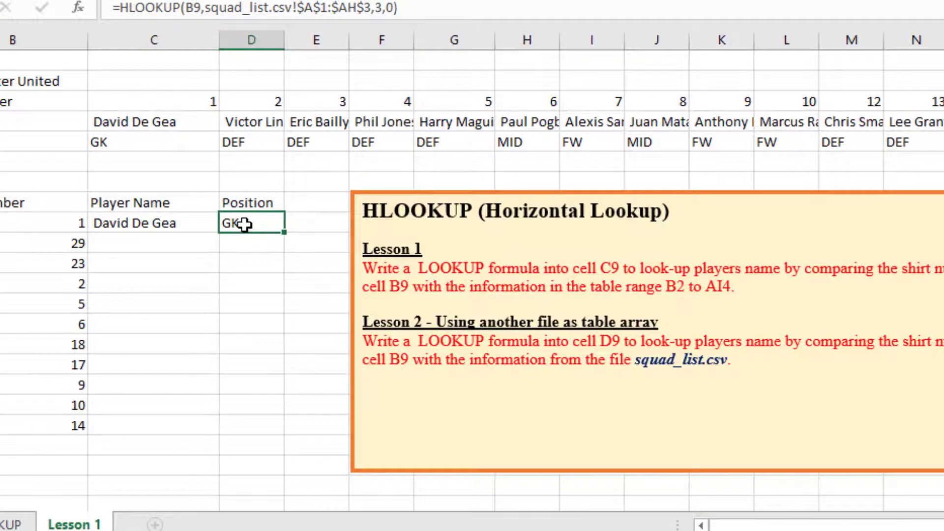
Compare the HLOOKUP formulas in C9 and D9 and check the kit number, name and position rows in squad_list.csv.
left_click(169, 227)
left_click(261, 226)
left_click(799, 516)
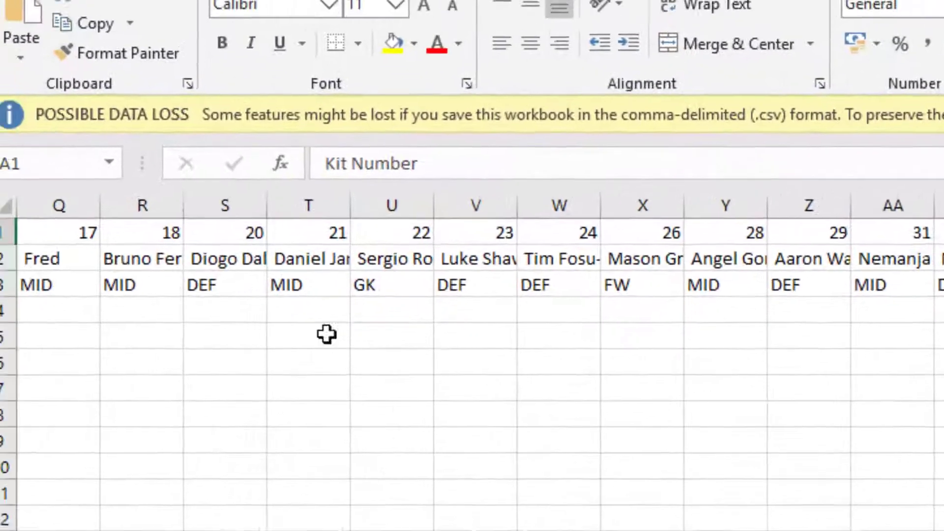
scroll(489, 371, "left", 5)
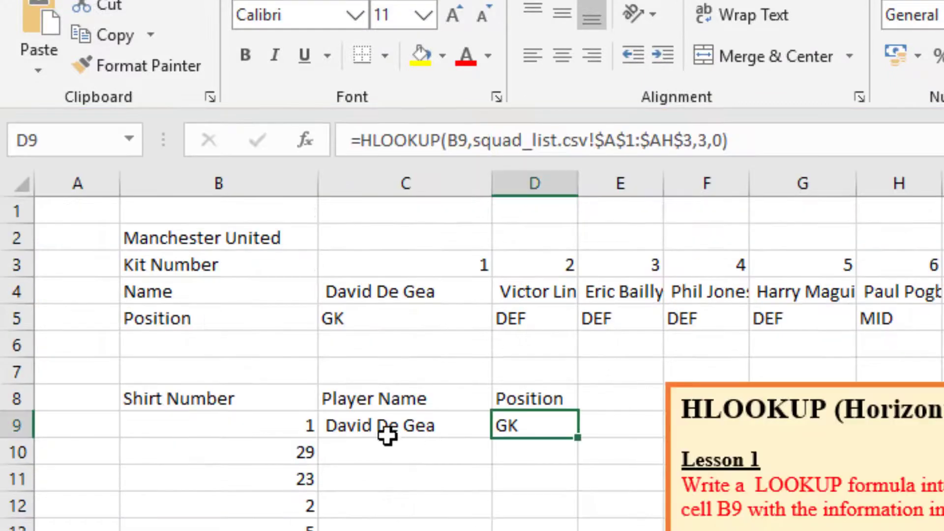
left_click(375, 417)
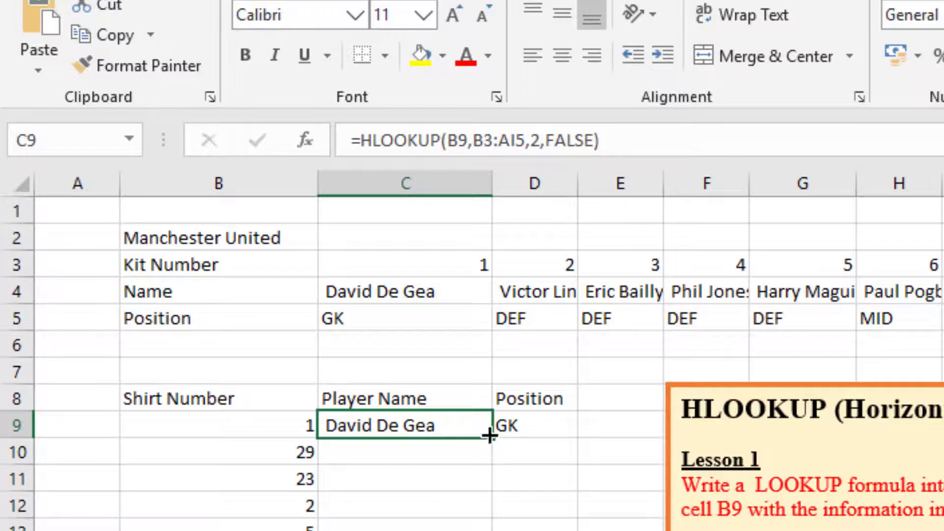
Fill the position formula from D9 down to D19.
left_click(526, 429)
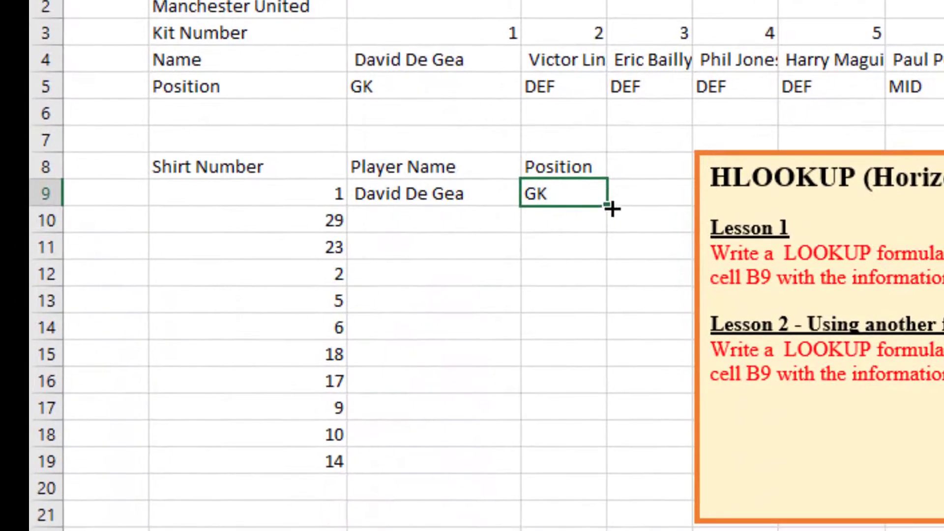
left_click_drag(591, 337, 585, 486)
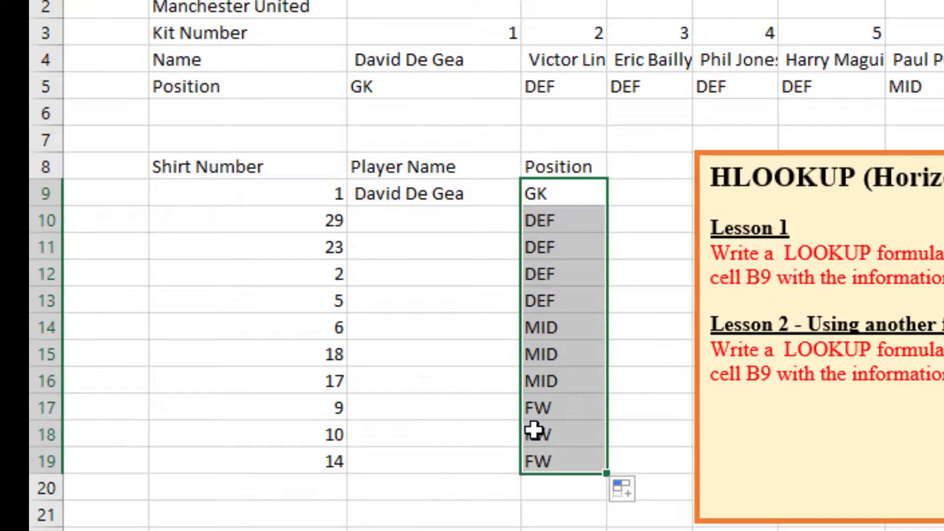
Try filling the player name formula from C9 down to C19, and undo the fill.
left_click(448, 192)
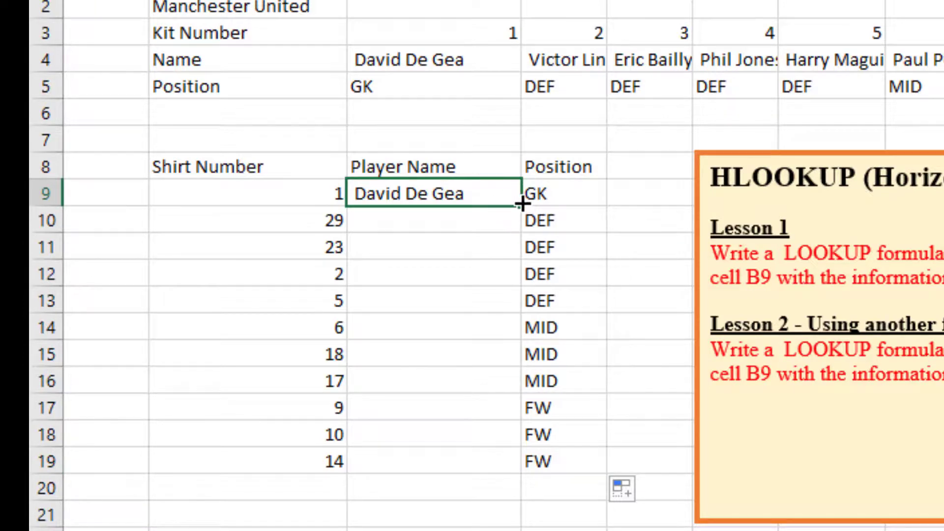
left_click_drag(521, 203, 467, 483)
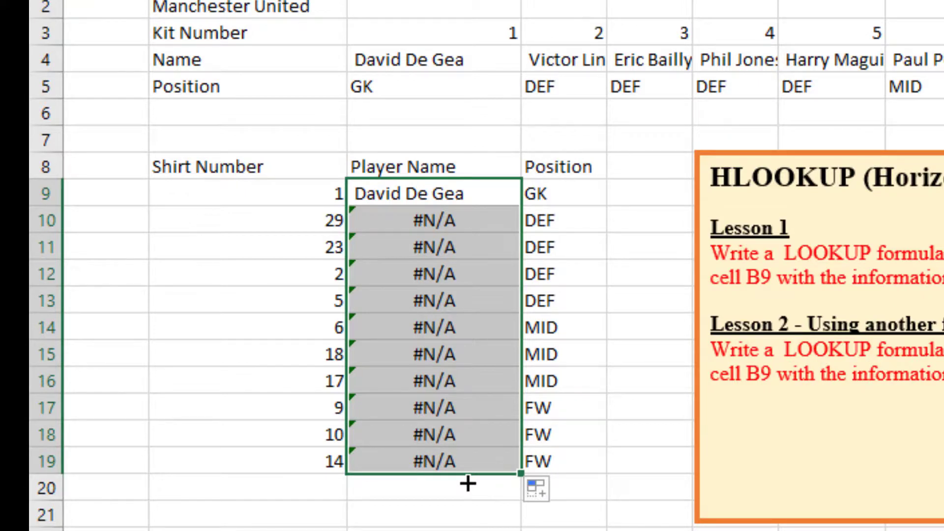
key("ctrl+z")
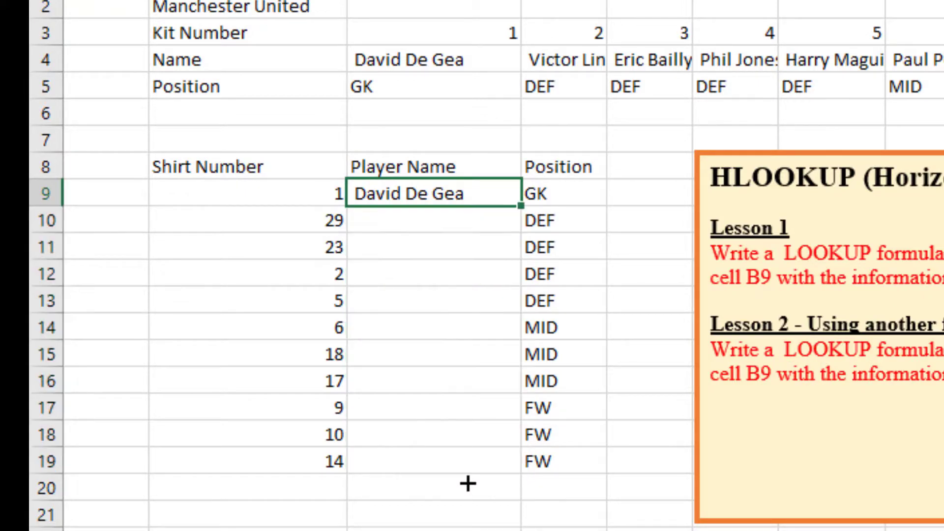